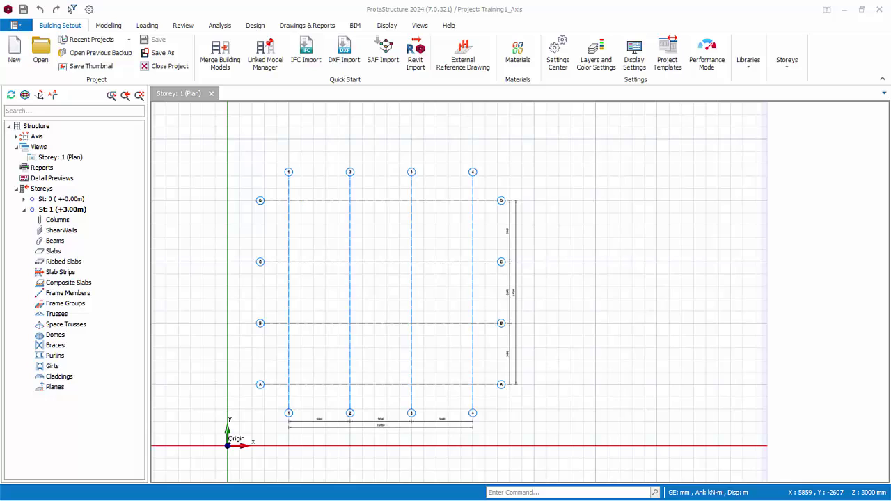
- Expand the Axis list to show axes 1–4 and A–D, then select axis D on the plan
left_click(16, 136)
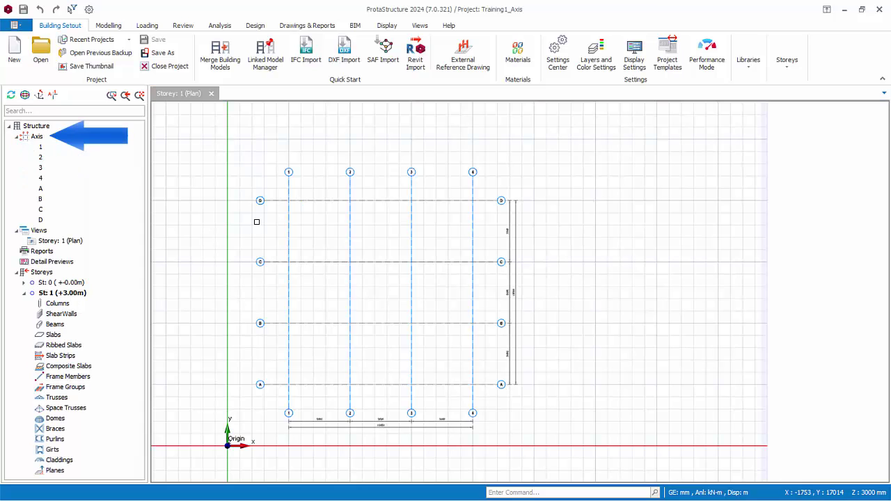
mouse_move(397, 200)
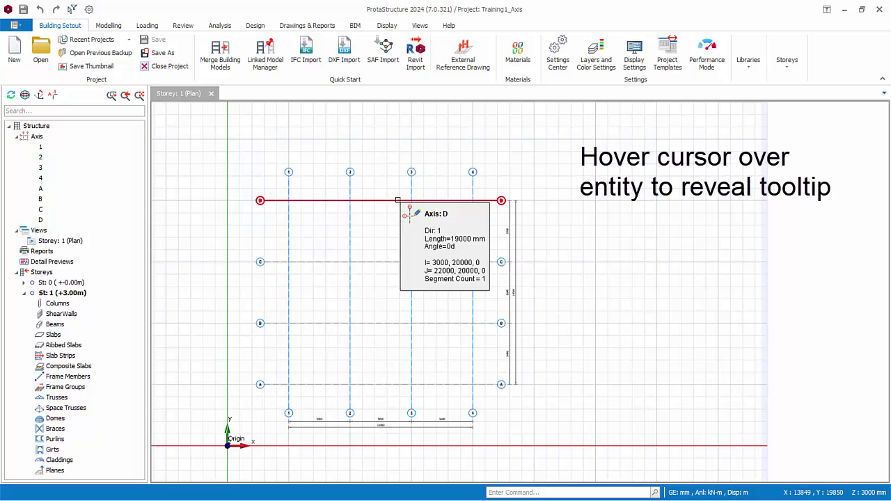
left_click(397, 200)
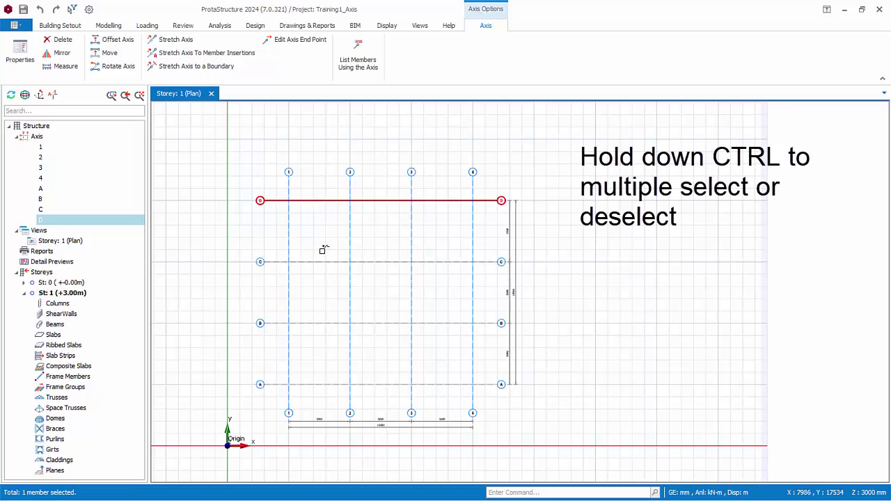
- Try adding and removing axes C, B and A, pick axes 3 and B, then clear all selections
left_click(325, 261, "ctrl")
left_click(321, 323, "ctrl")
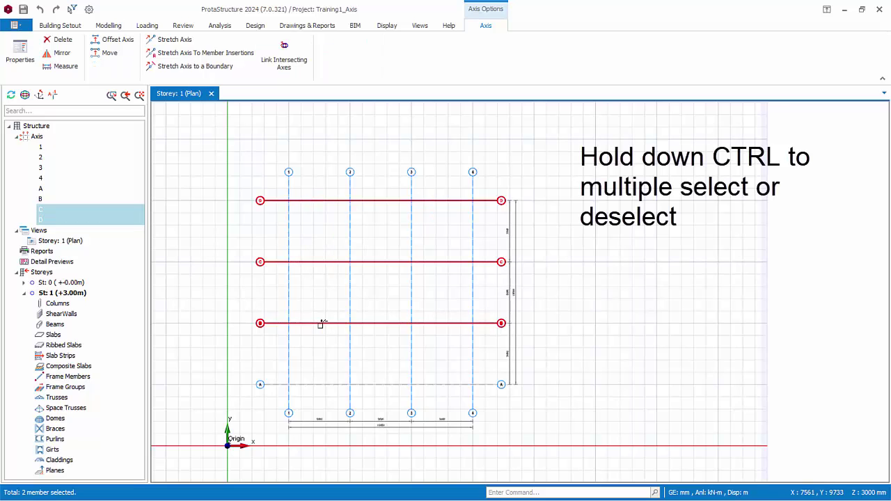
left_click(322, 385, "ctrl")
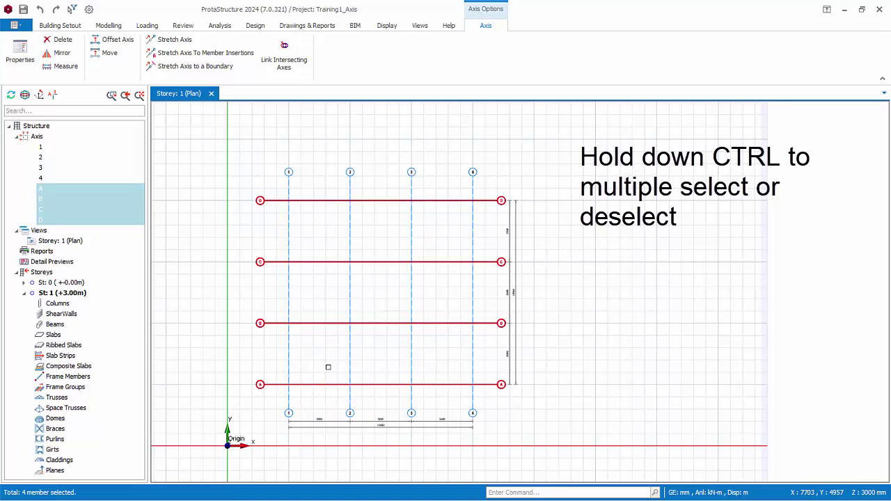
left_click(330, 324, "ctrl")
left_click(327, 383, "ctrl")
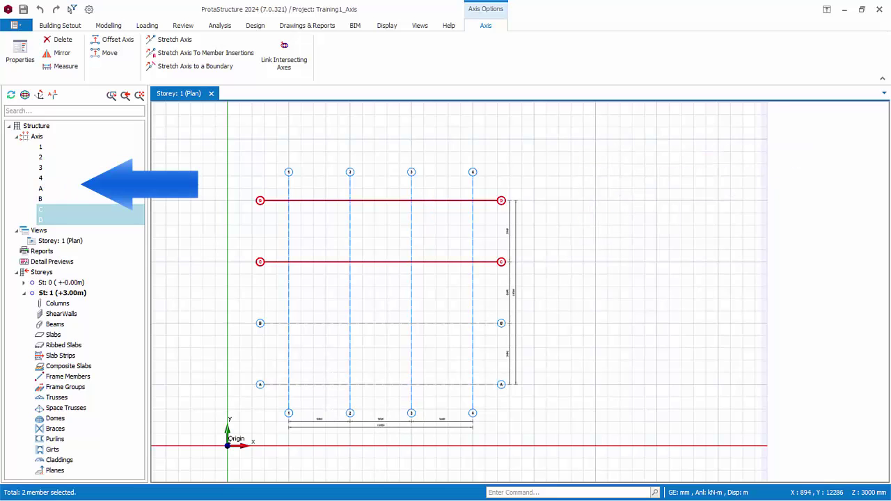
left_click(44, 168)
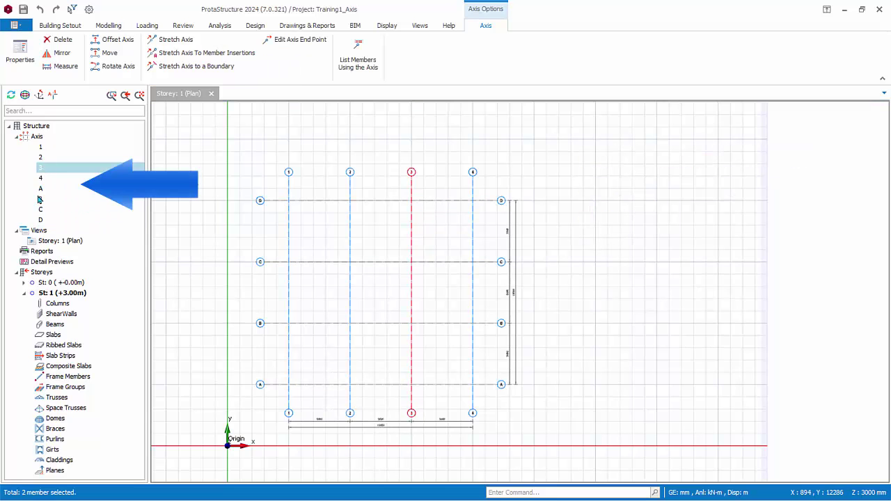
left_click(42, 200)
key("Escape")
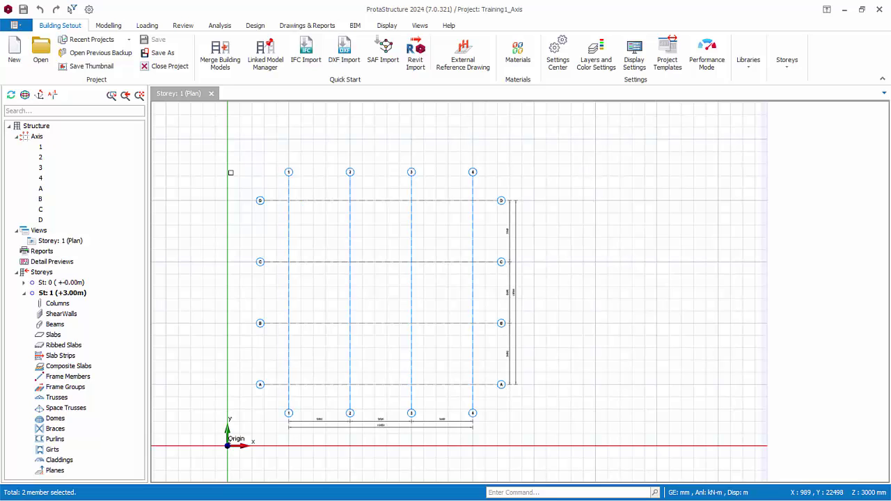
left_click_drag(229, 173, 546, 283)
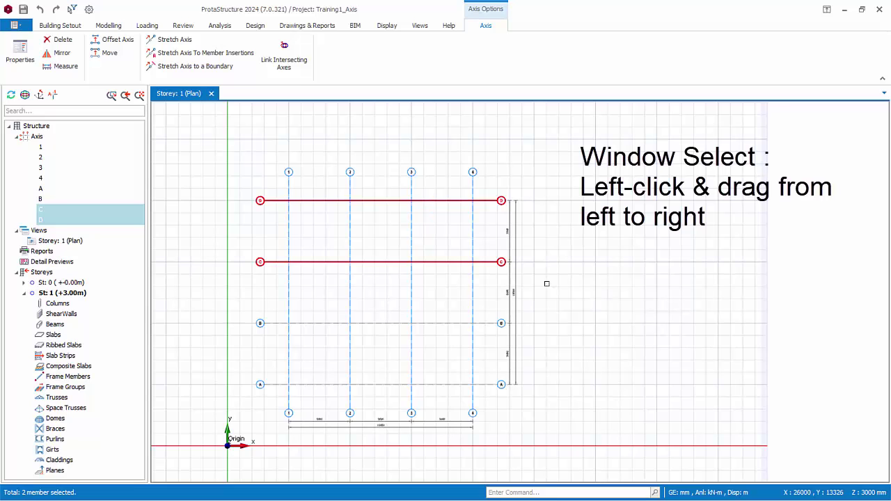
key("Escape")
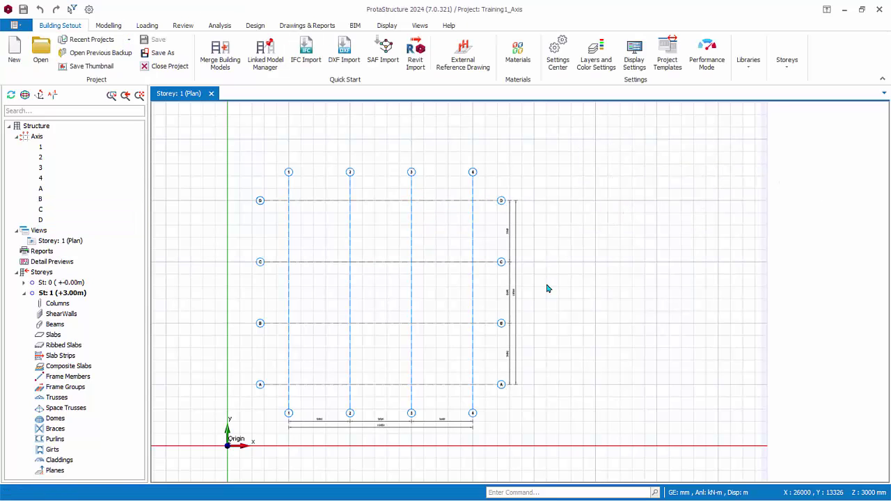
left_click_drag(437, 169, 360, 336)
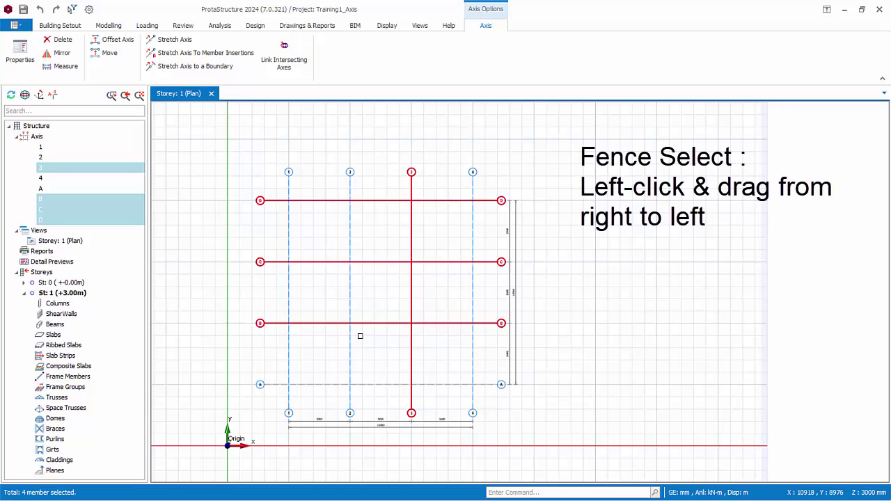
left_click(643, 314)
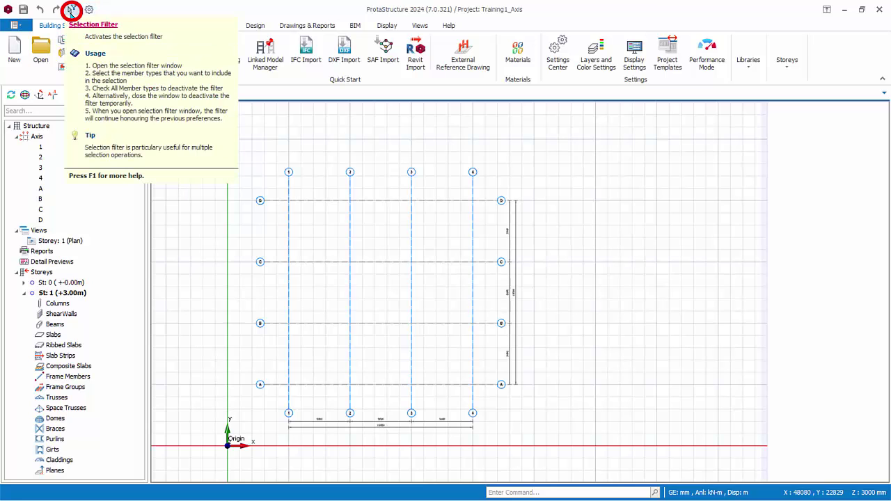
left_click(72, 11)
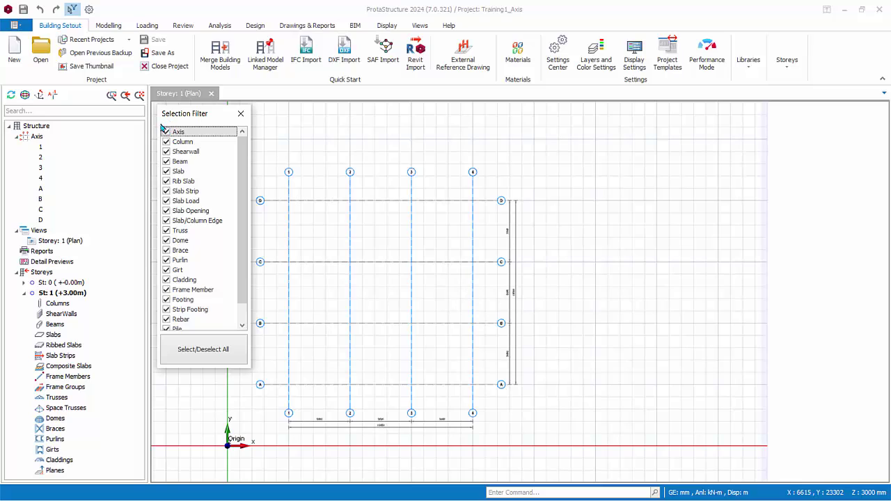
left_click(209, 352)
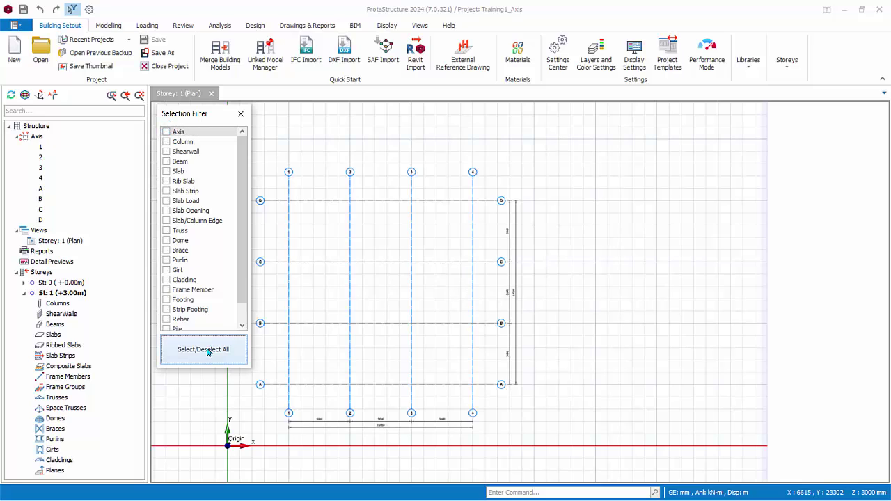
left_click(167, 133)
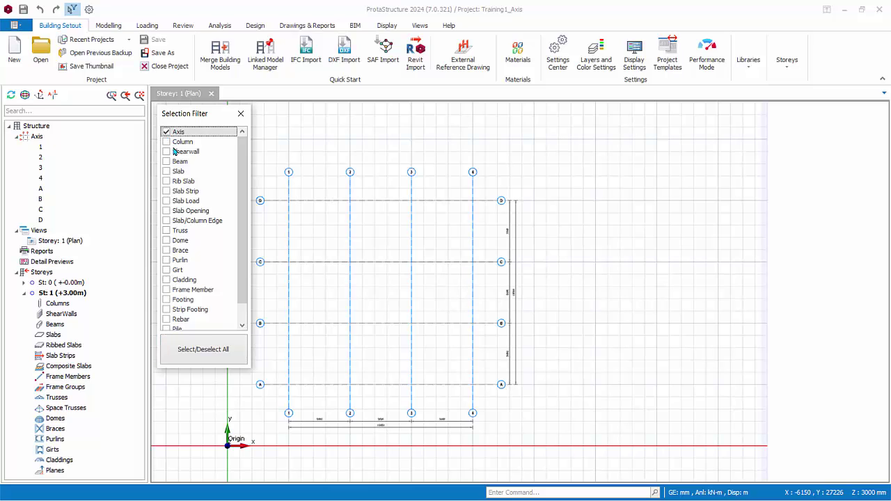
left_click(200, 353)
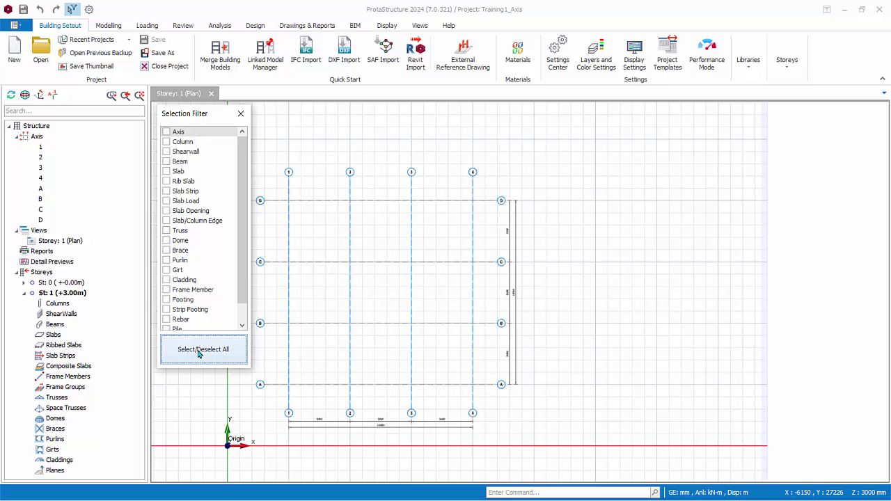
left_click(200, 354)
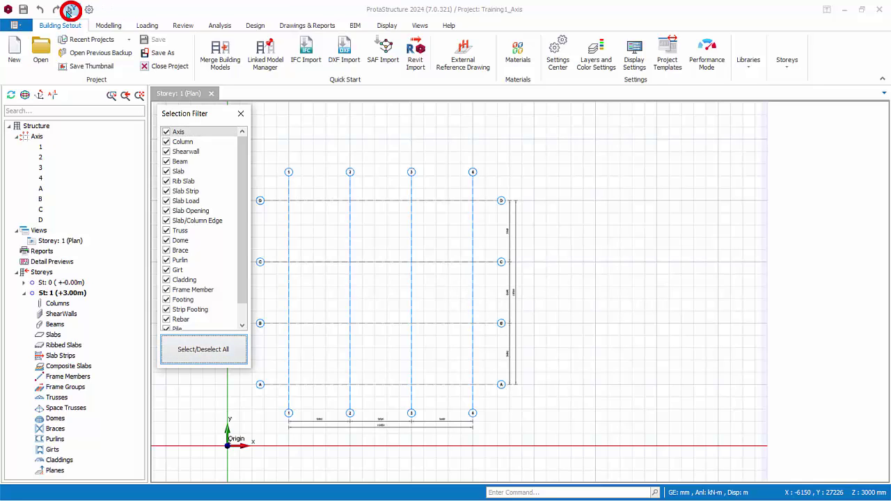
left_click(71, 9)
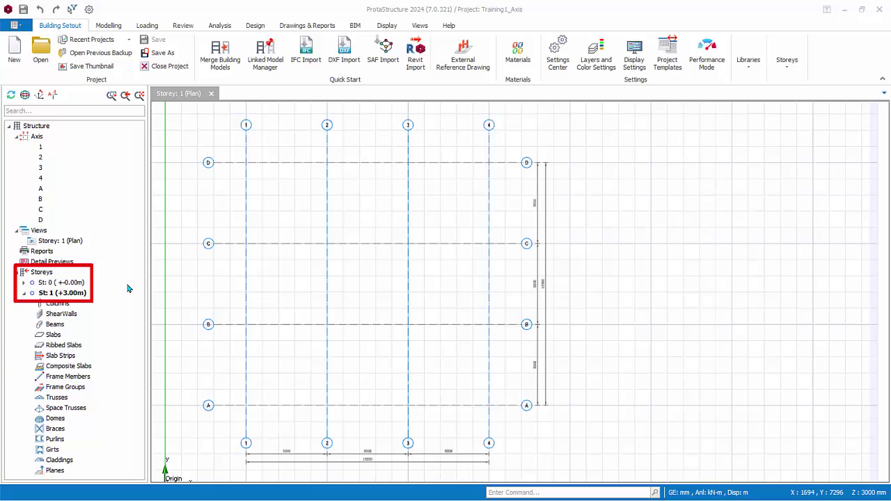
- Visit storey 0, bring up the Modelling tools, then make storey 1 active again
left_click(181, 127)
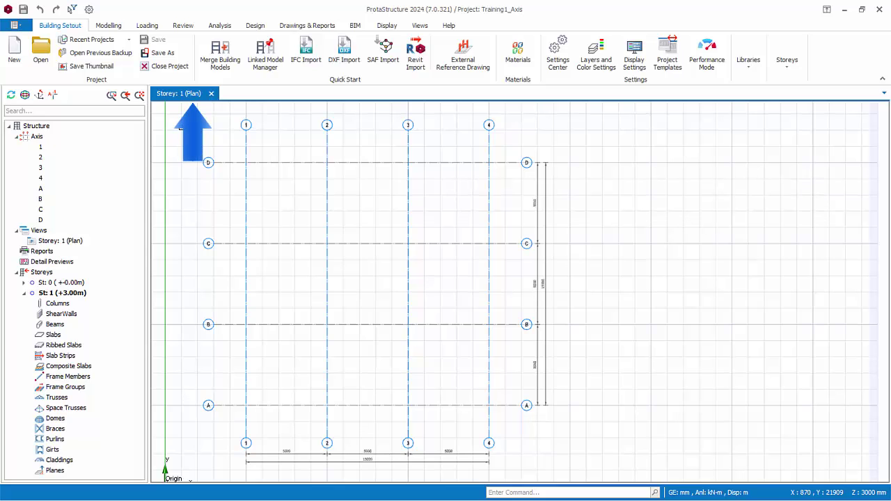
left_click(75, 283)
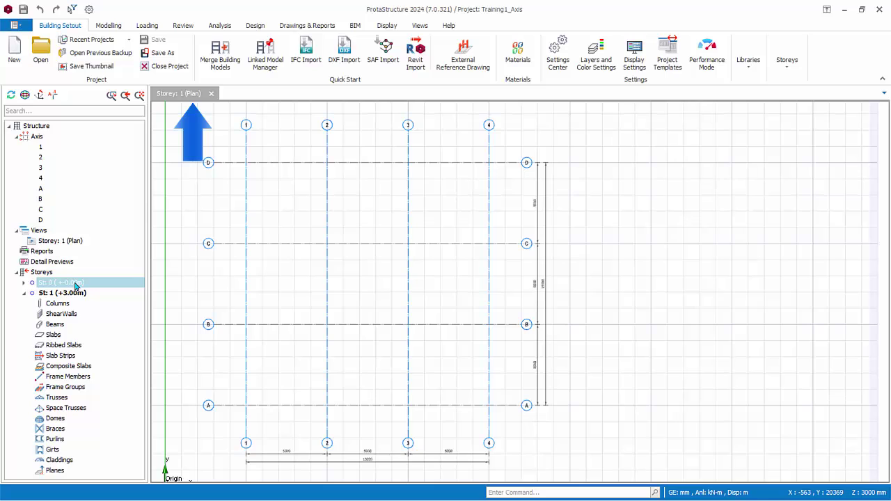
double_click(75, 283)
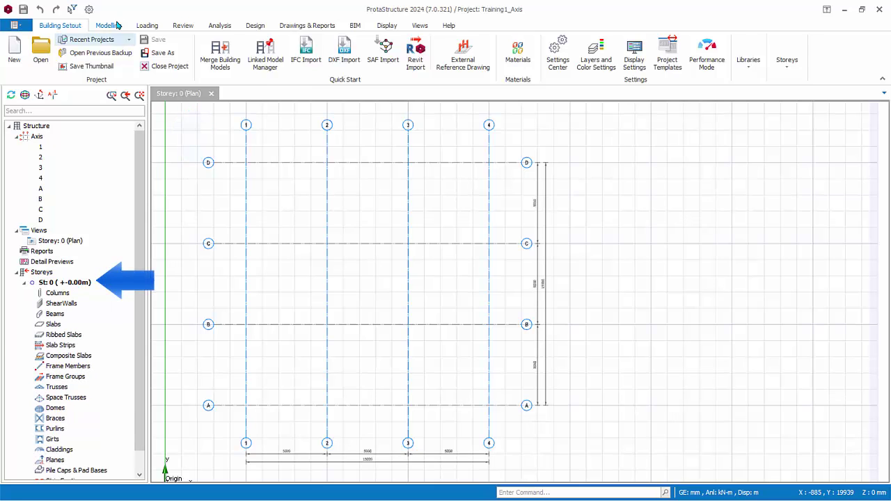
left_click(117, 25)
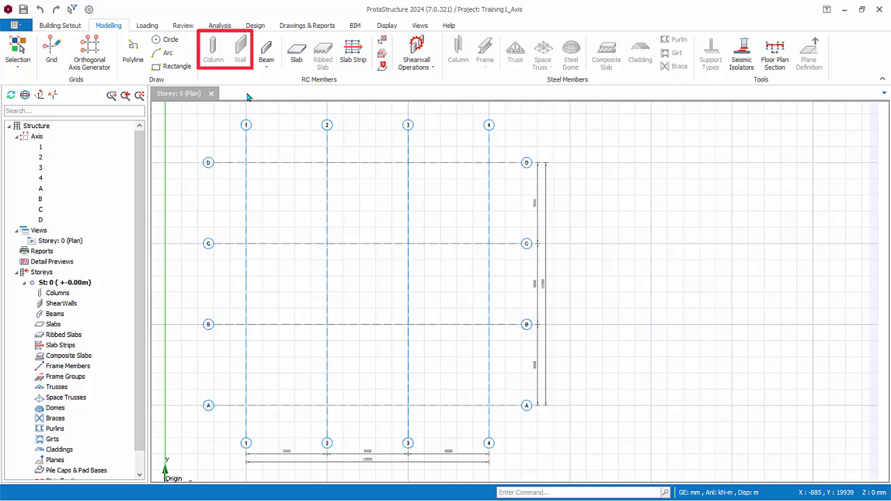
scroll(64, 452, "down", 1)
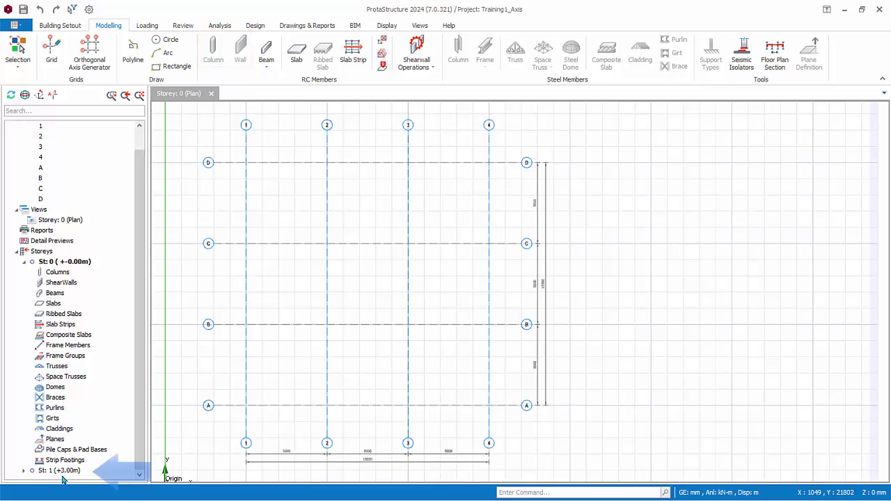
double_click(59, 471)
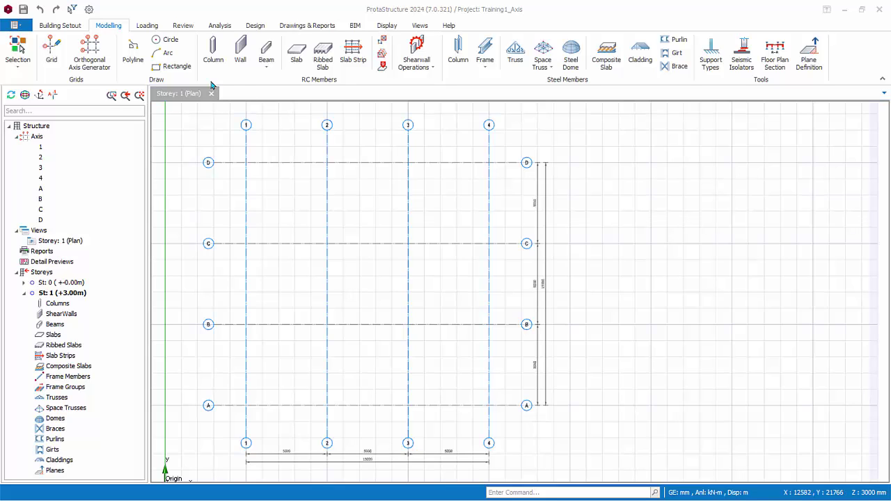
- Start the RC Column command and dock its 1C1 500 × 250 mm panel beside the plan
left_click(110, 34)
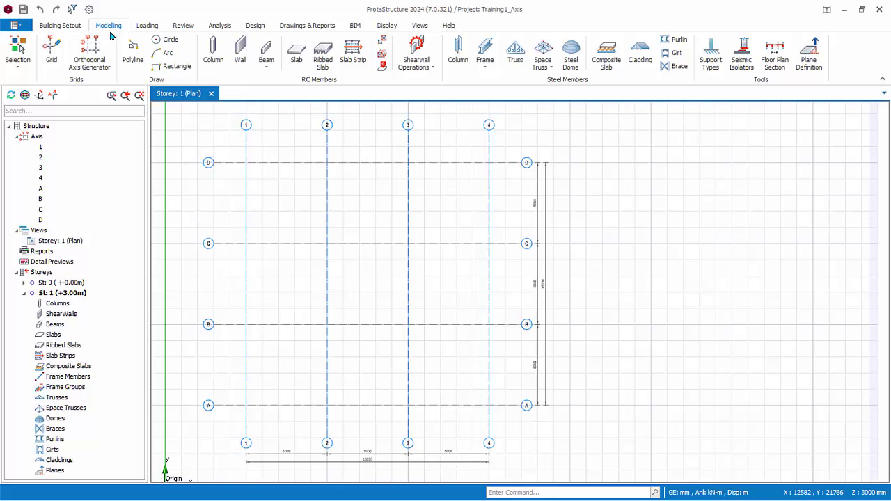
left_click(207, 63)
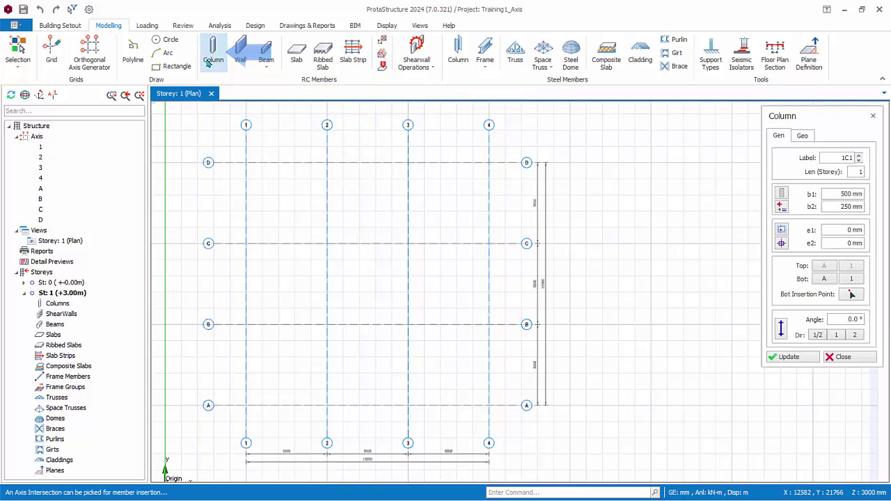
left_click_drag(842, 117, 479, 285)
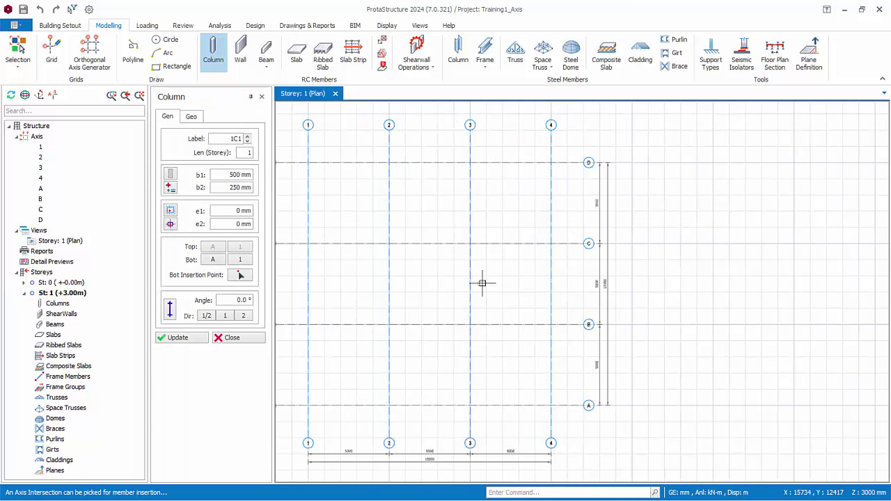
middle_click_drag(523, 272, 587, 277)
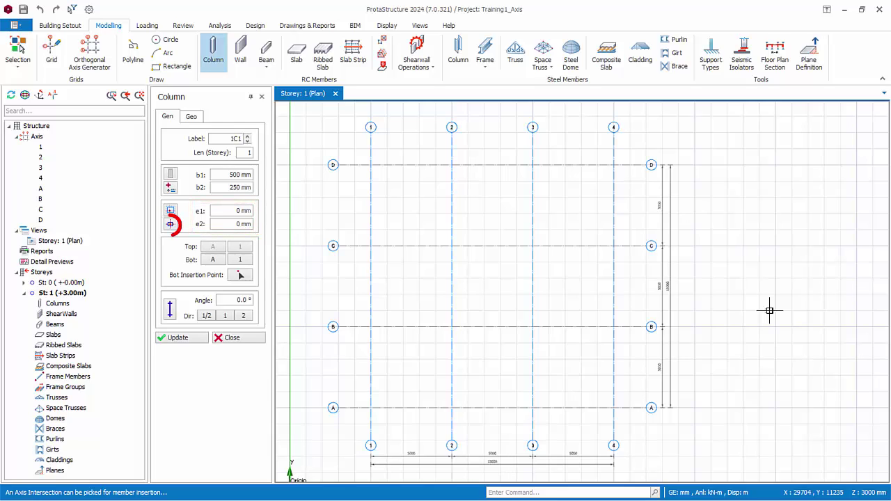
left_click(170, 225)
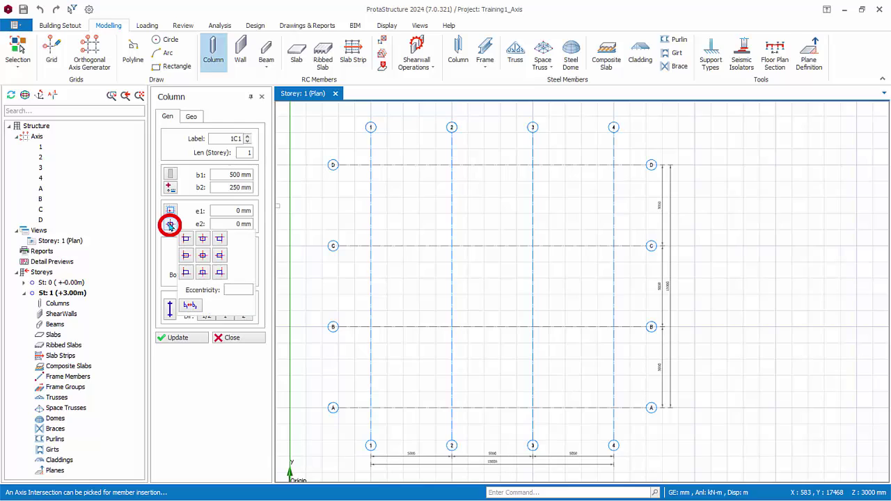
left_click(186, 240)
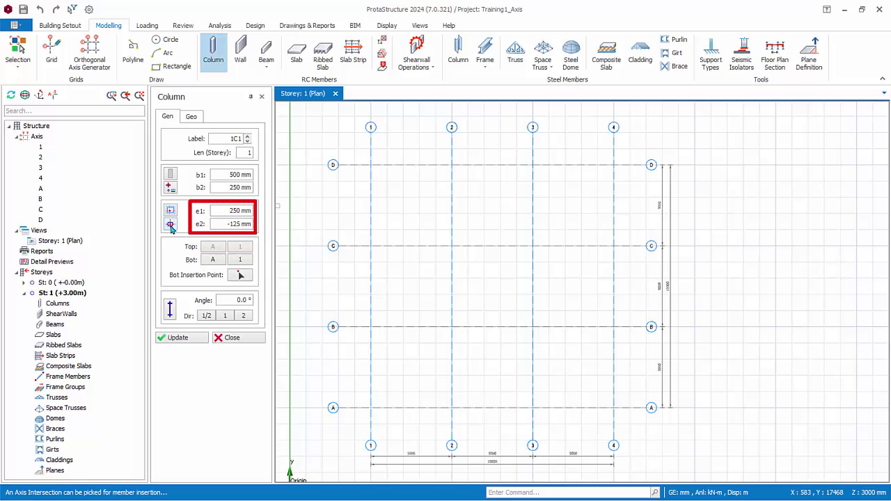
left_click(171, 224)
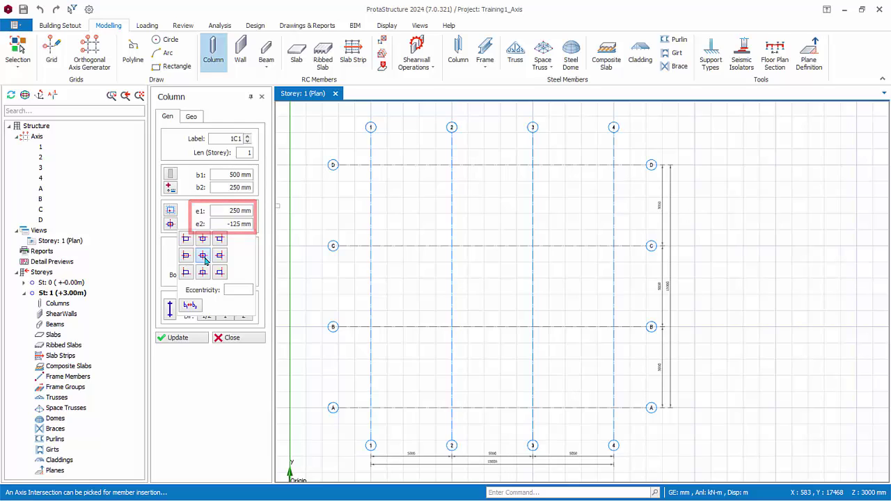
left_click(204, 257)
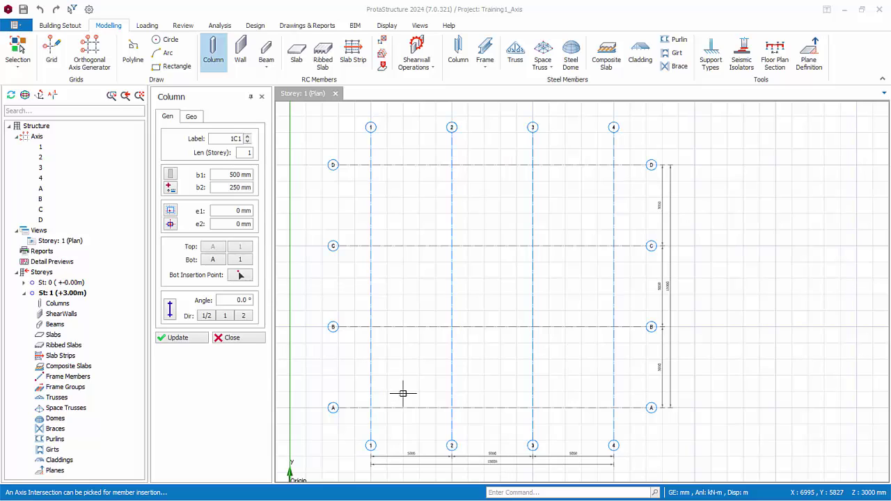
- Place columns 1C1–1C3 along axis A, starting at intersection A/1
left_click(370, 407)
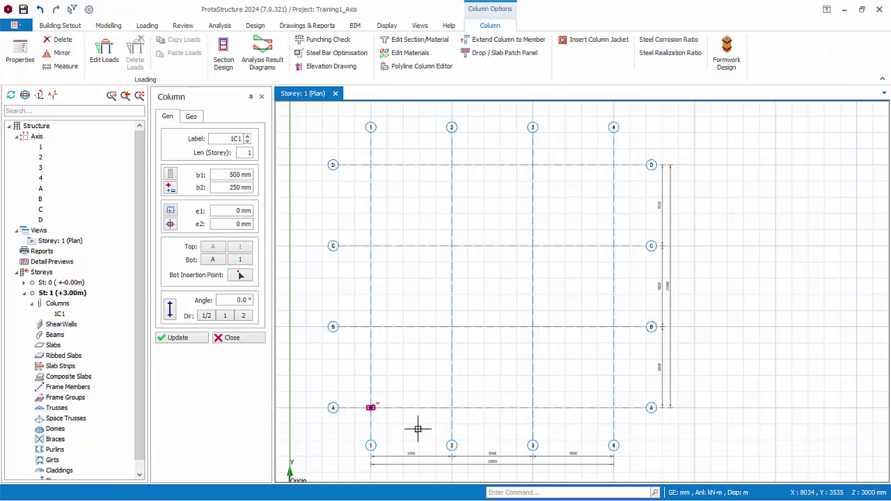
scroll(418, 429, "up", 2)
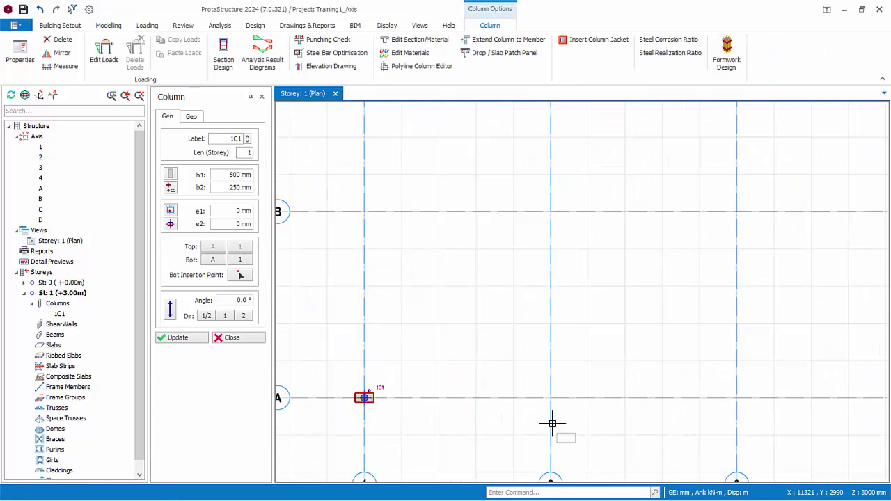
left_click_drag(491, 367, 768, 439)
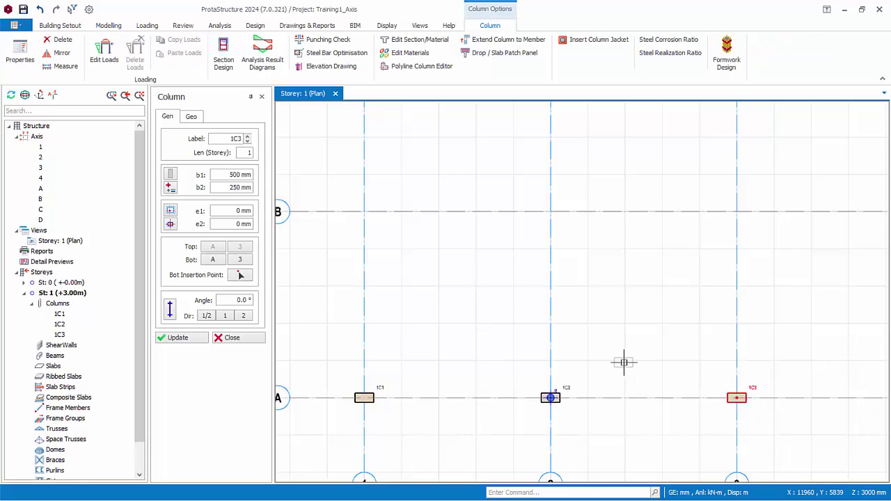
scroll(591, 348, "down", 3)
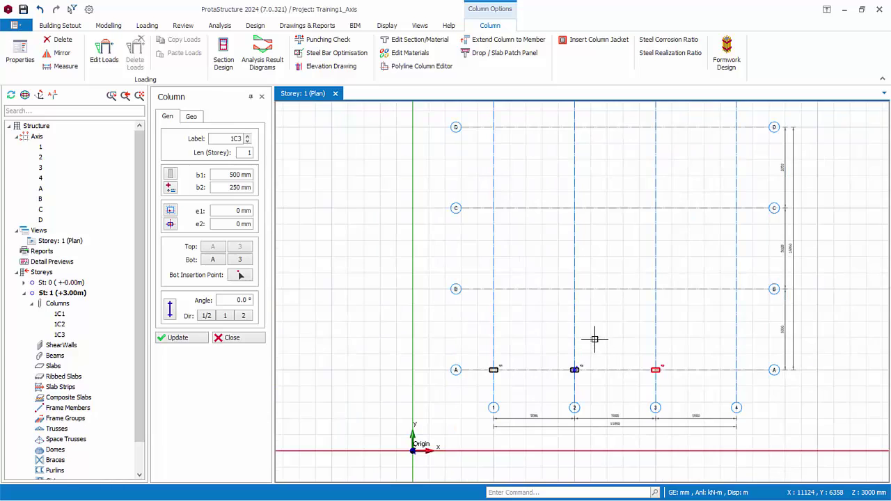
- Place columns 1C4–1C9 at C/1, B/1, D/2–D/4 and C/4, then open Section Manager
middle_click_drag(598, 341, 525, 381)
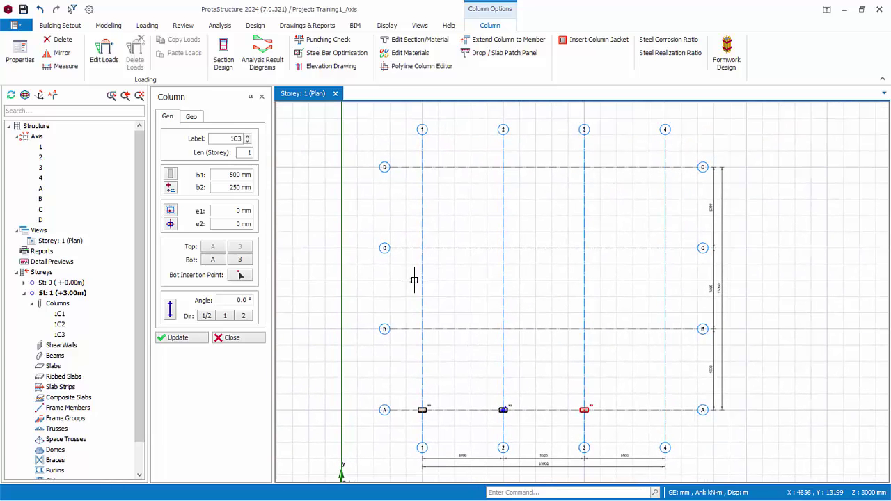
left_click(444, 357)
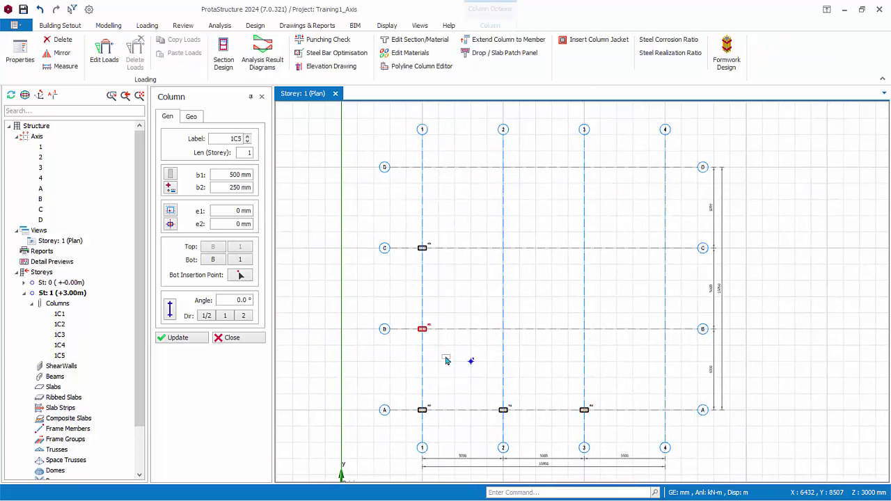
left_click(490, 152)
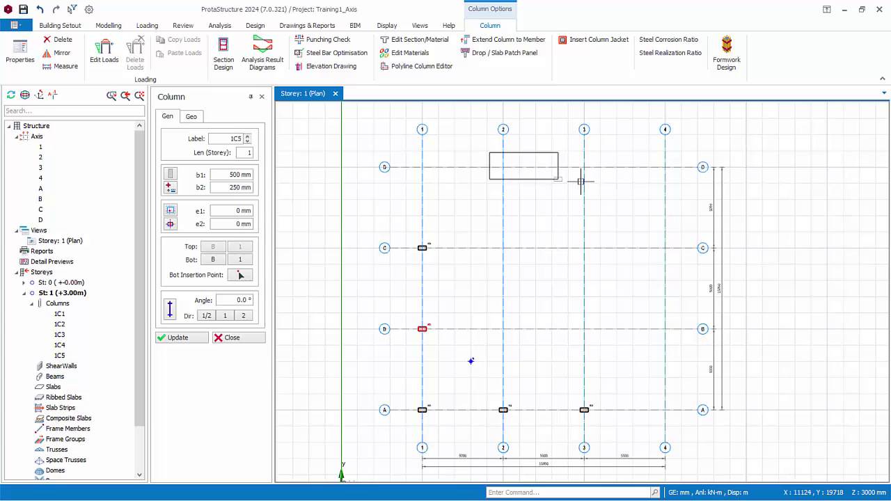
left_click(674, 181)
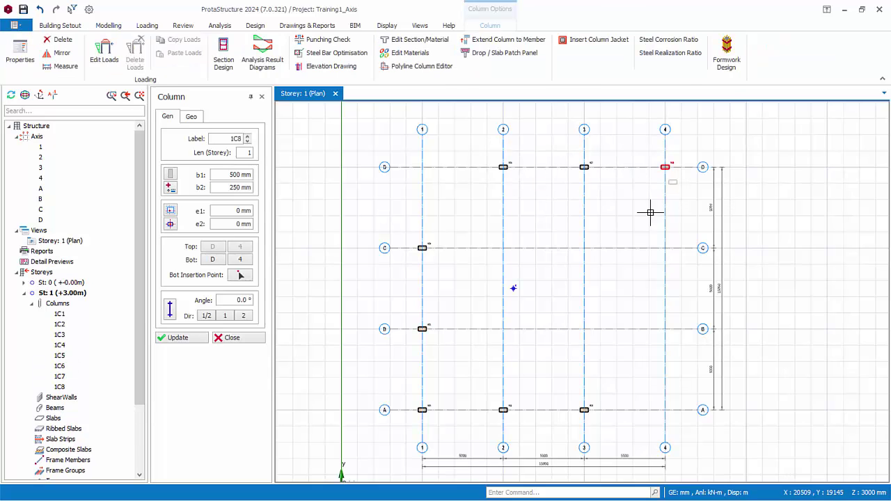
left_click(664, 248)
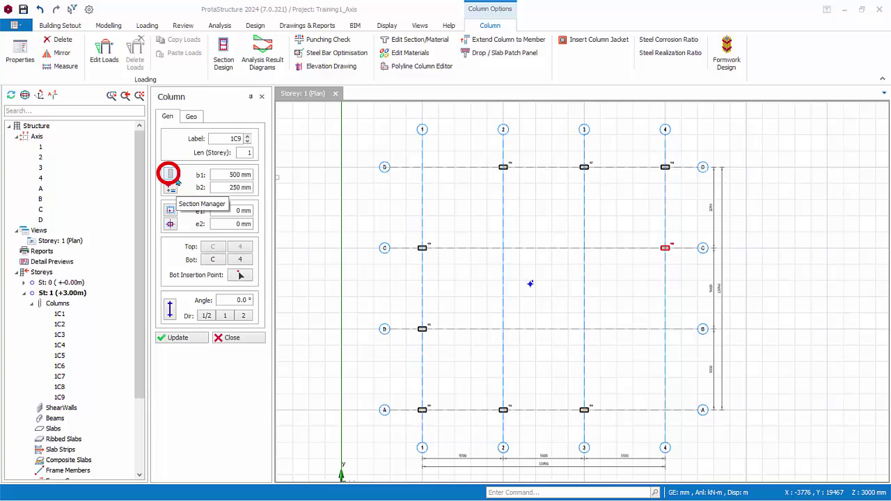
left_click(177, 177)
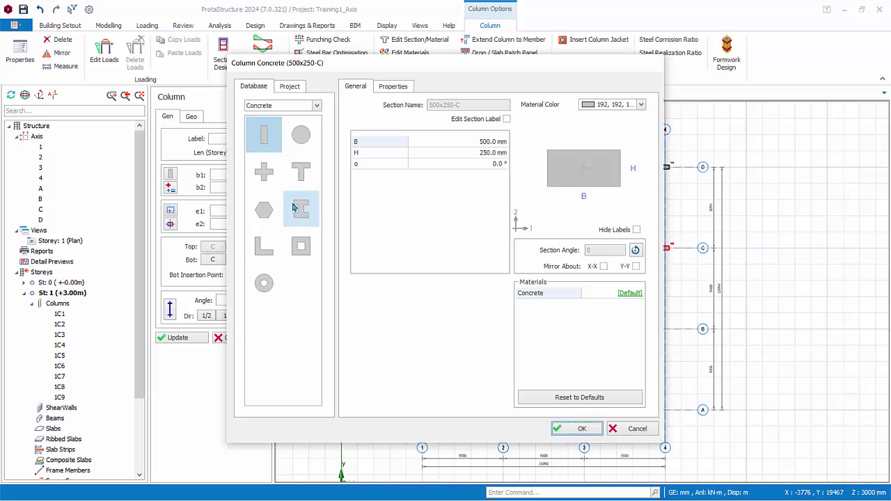
- Make the section a TE600x600x250-C T-shape rotated 180°, mirrored about X-X and Y-Y
left_click(300, 172)
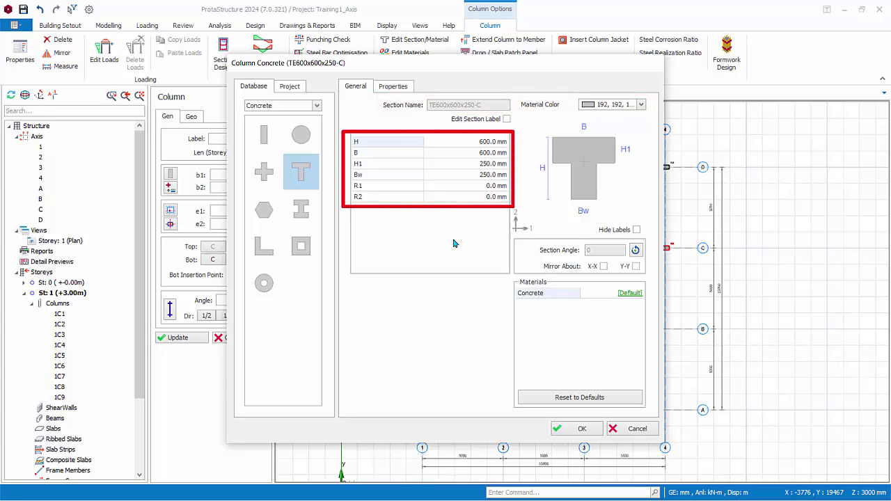
left_click(635, 250)
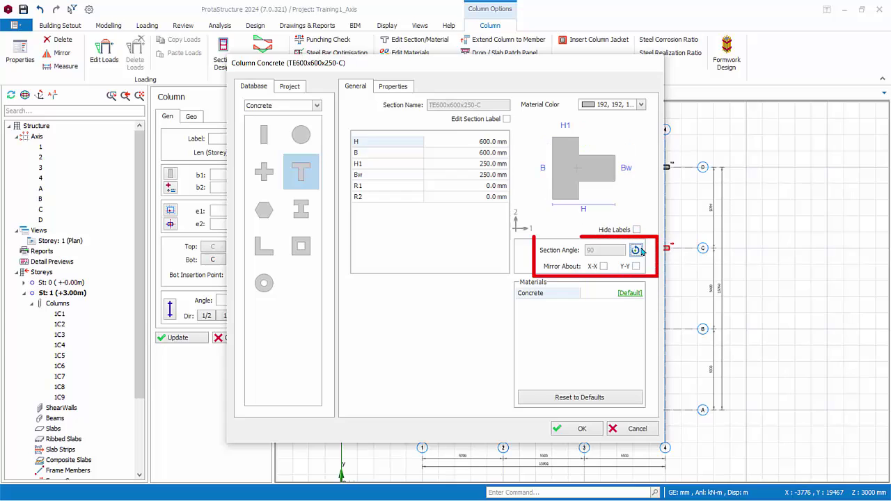
left_click(636, 250)
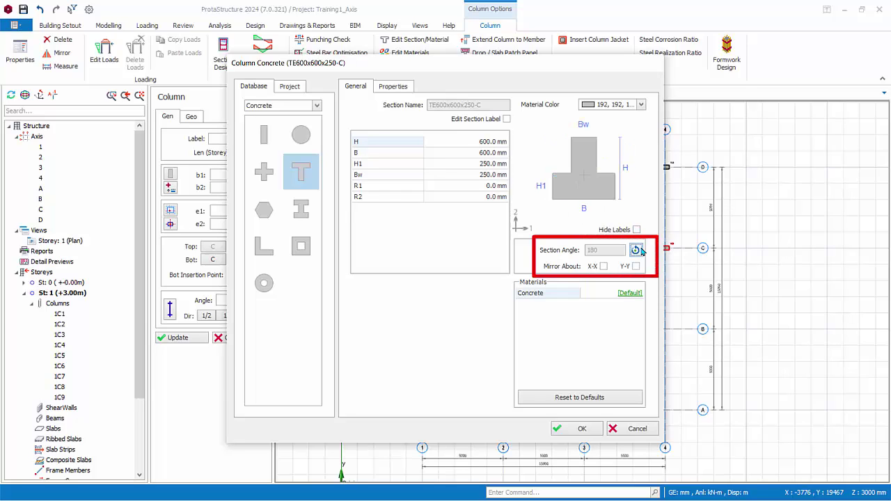
left_click(603, 266)
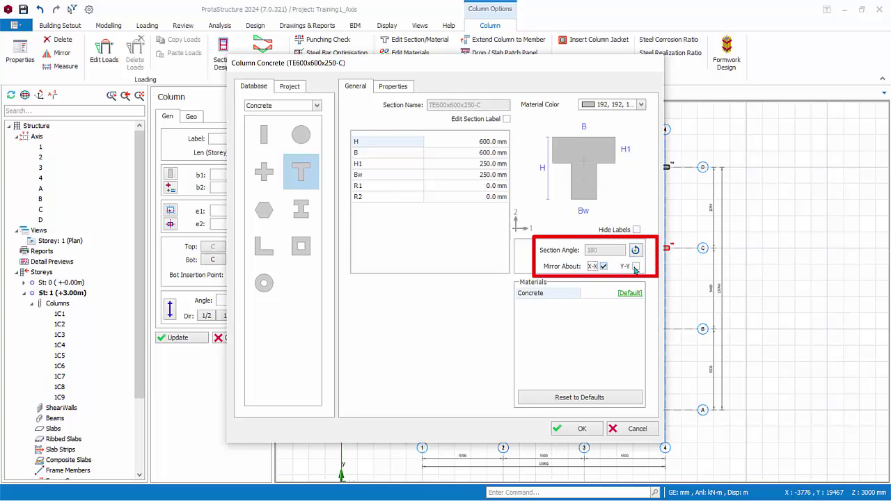
left_click(635, 267)
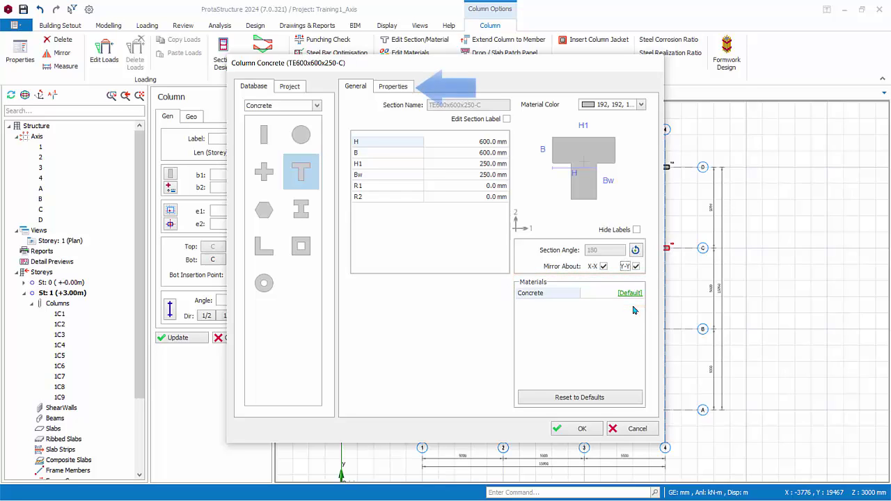
- Set the T-section's area factor to 0.5 on the Properties tab and enable manual editing
left_click(394, 87)
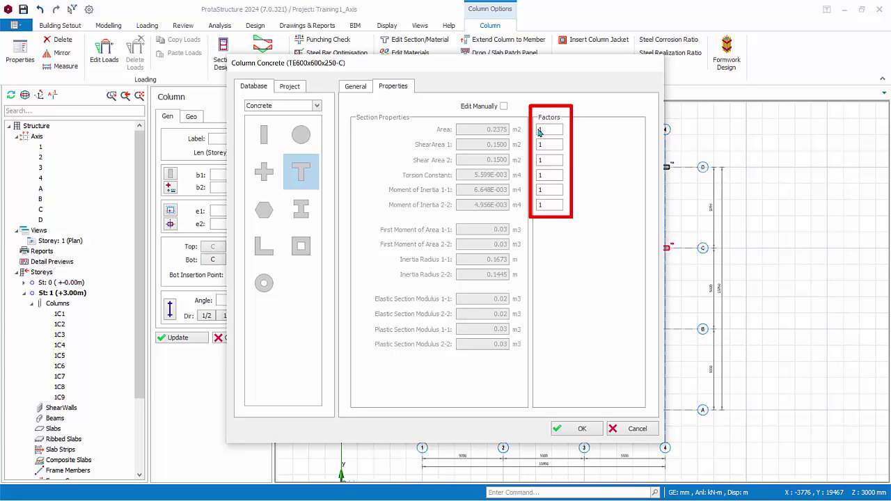
type("0.5")
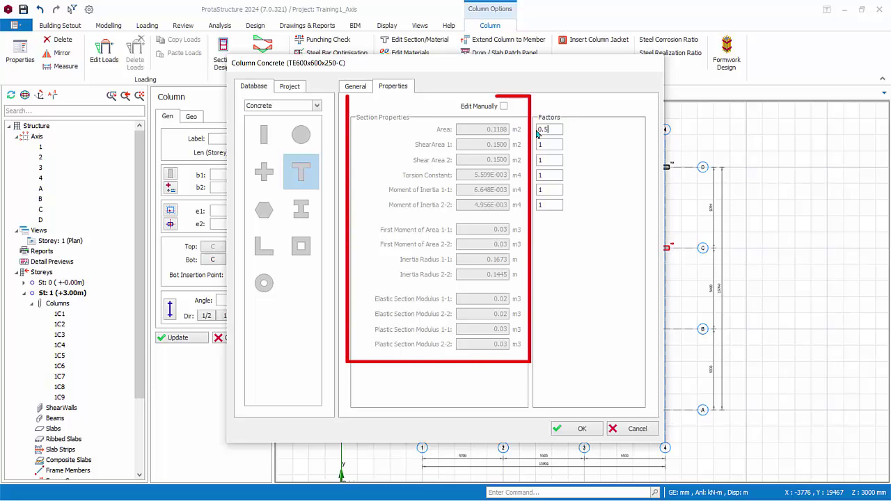
left_click(504, 106)
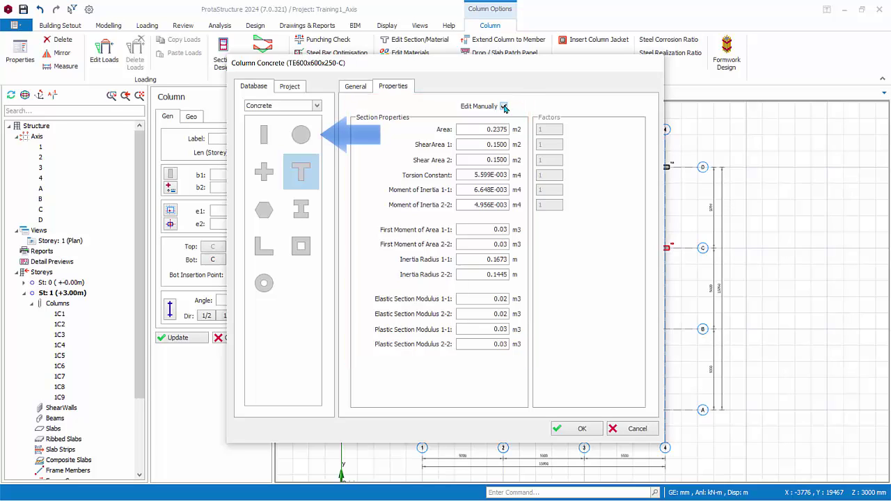
- Turn manual editing off and switch the section to a 400 mm circle, D400-C
left_click(504, 106)
left_click(300, 137)
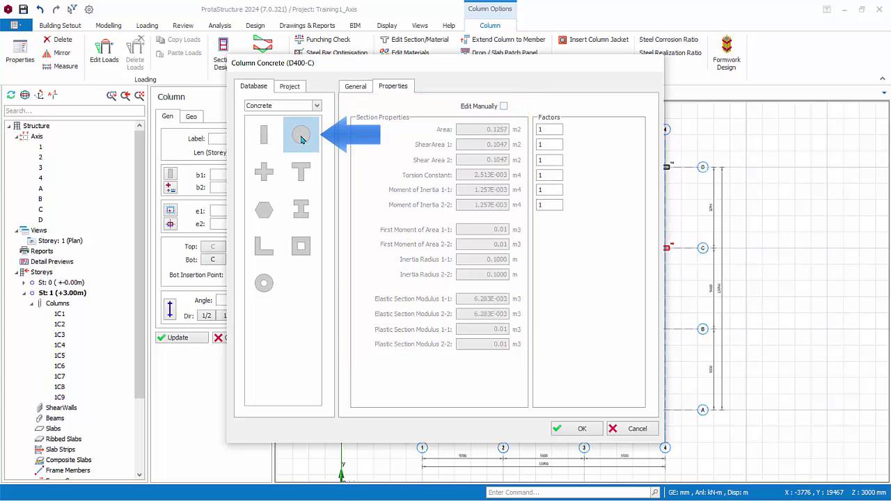
left_click(357, 87)
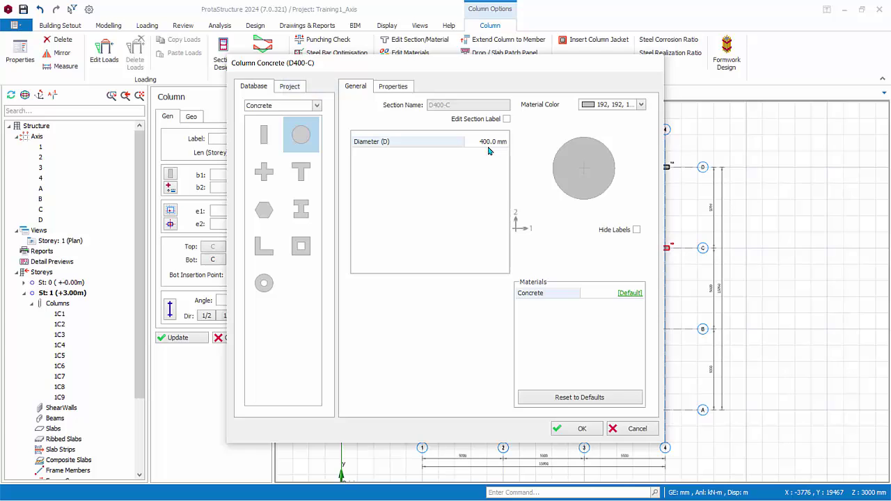
left_click(577, 429)
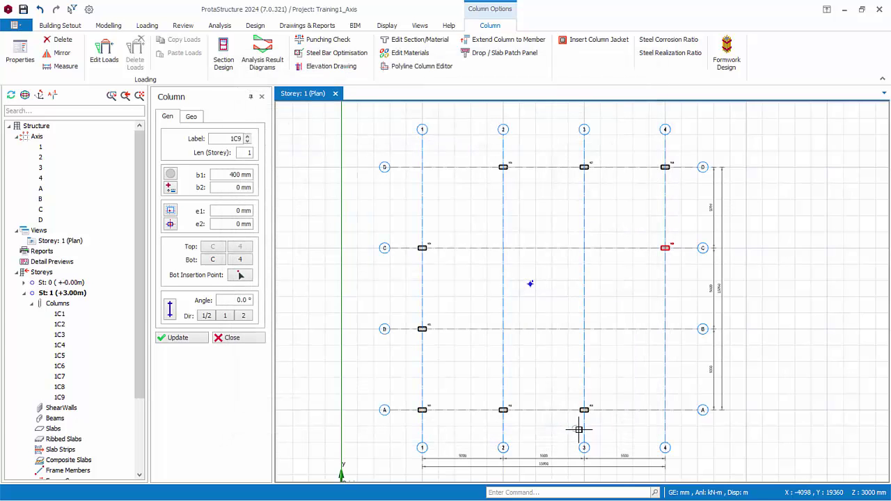
- Insert circular column 1C10 at intersection B/4 and finish placing columns
left_click(663, 329)
scroll(674, 339, "up", 5)
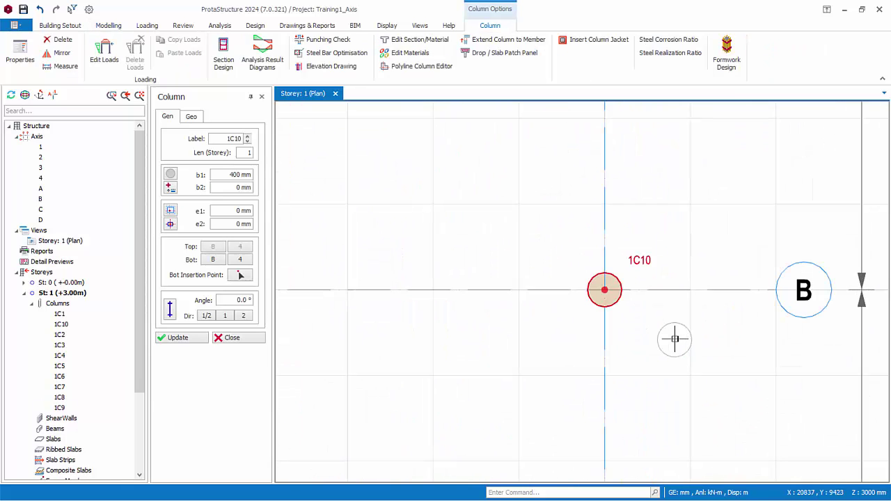
scroll(675, 339, "down", 6)
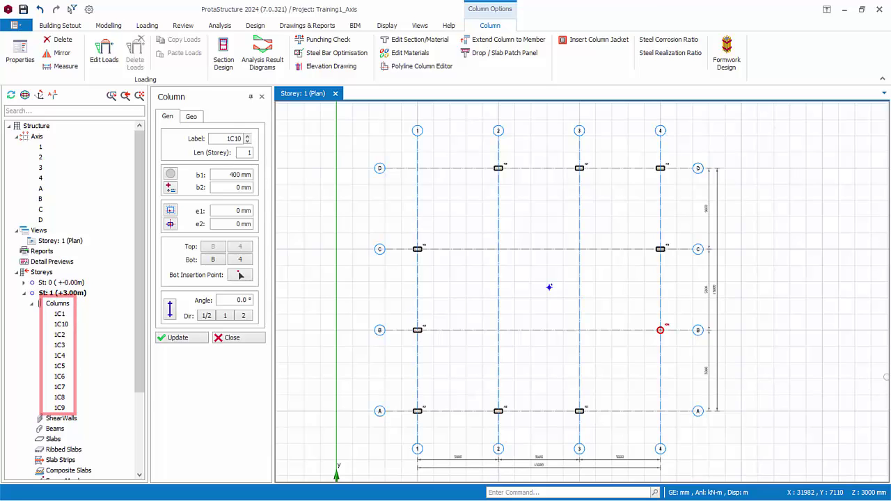
key("Escape")
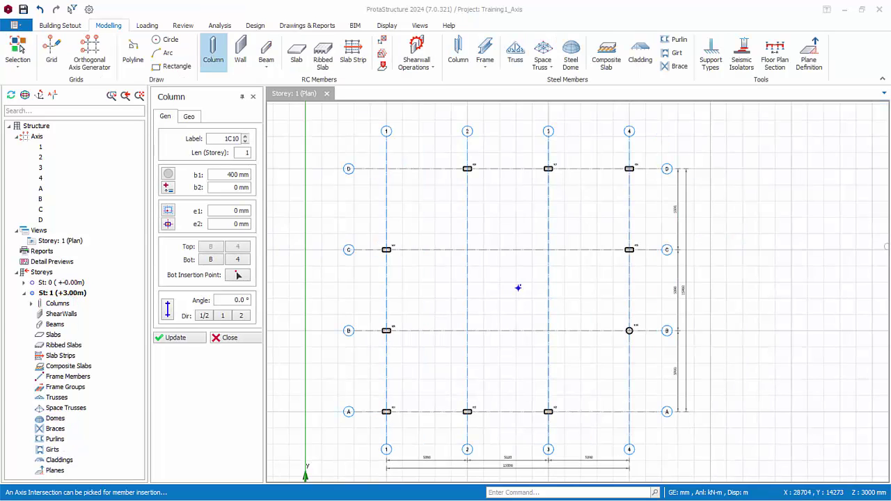
- Close the column panel and side pane, then open a Storey 1 3D Physical Model view
left_click(229, 337)
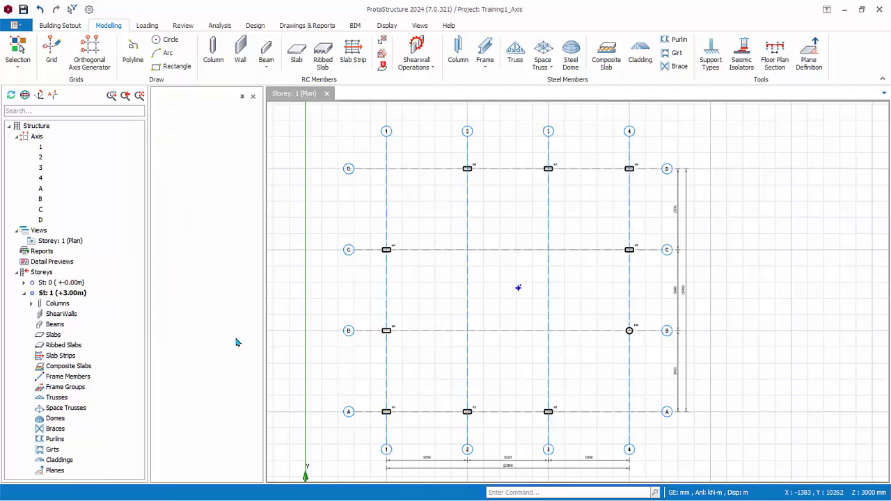
left_click(253, 97)
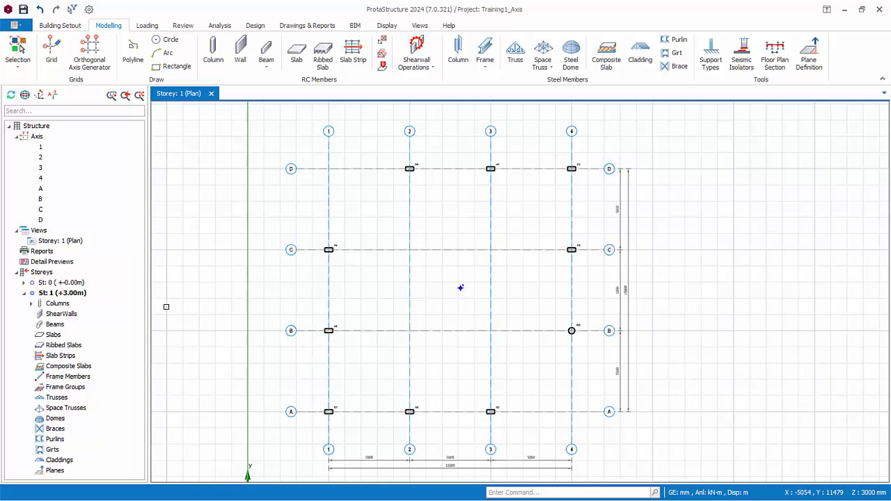
right_click(39, 232)
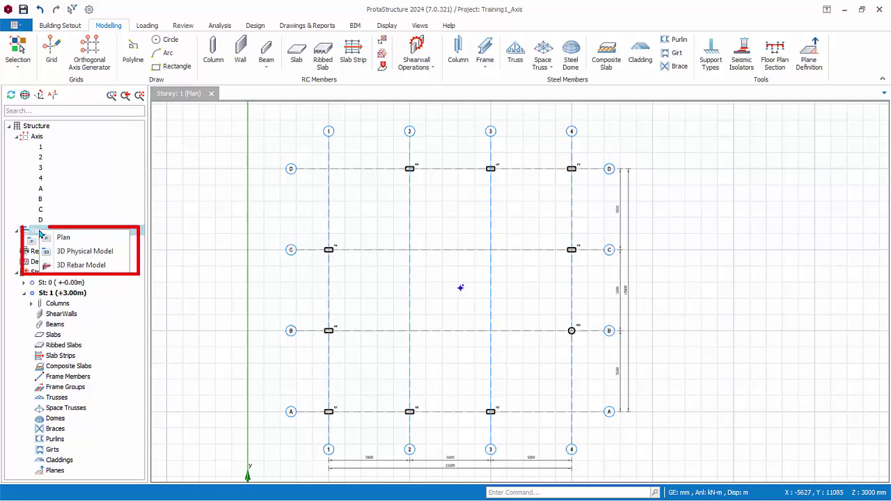
left_click(121, 252)
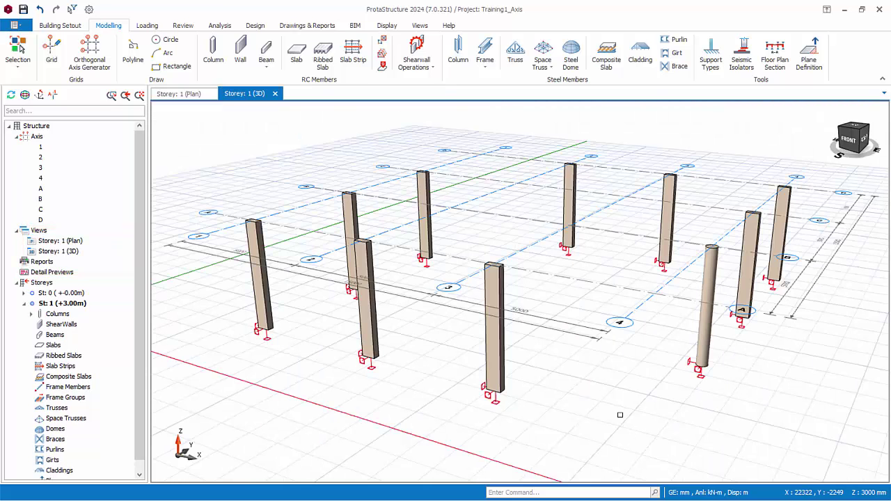
- Zoom, orbit and pan the 3D view to inspect all ten columns
scroll(555, 359, "up", 5)
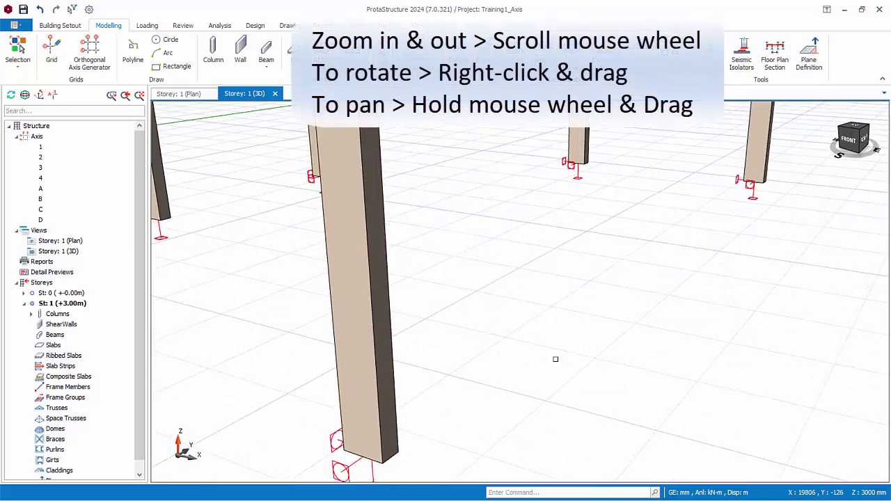
scroll(555, 359, "down", 5)
scroll(560, 359, "up", 3)
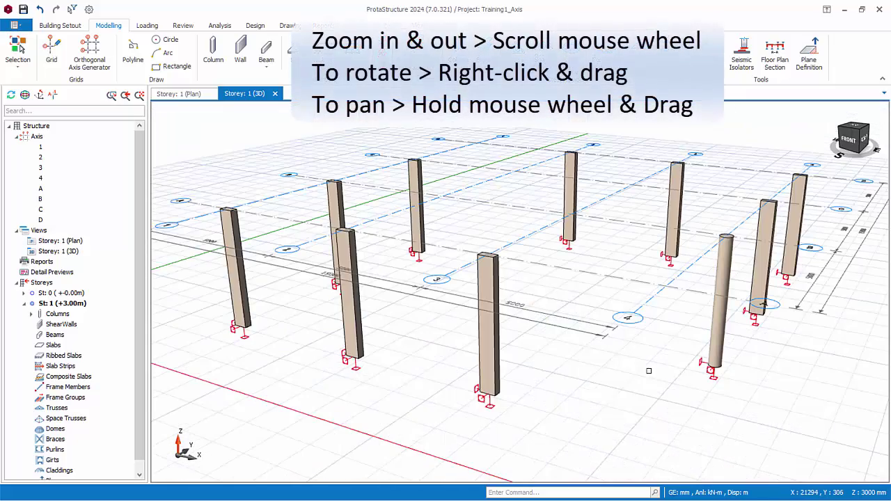
mouse_move(649, 371)
right_mouse_down()
mouse_move(522, 282)
mouse_move(522, 292)
mouse_move(618, 359)
right_mouse_up()
middle_click_drag(618, 359, 364, 380)
scroll(364, 380, "down", 3)
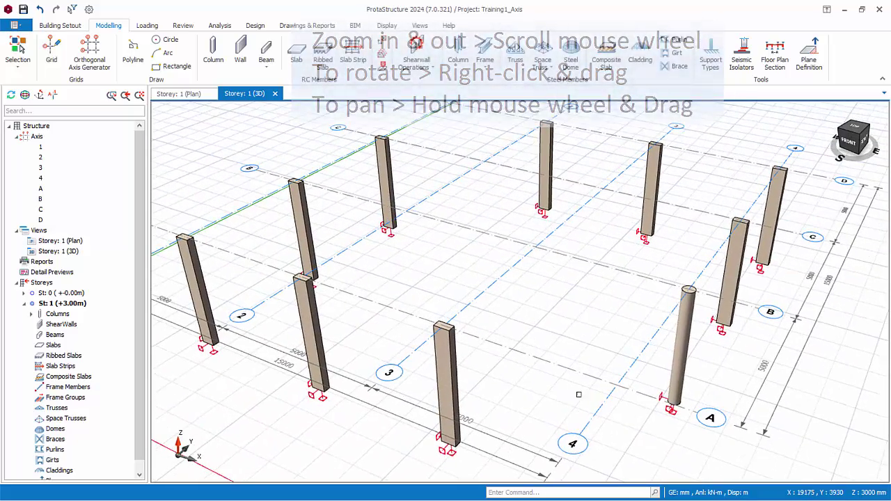
- Try Tile Horizontal and Tile Vertical layouts, then reset to tabbed views showing the 3D model
left_click(425, 26)
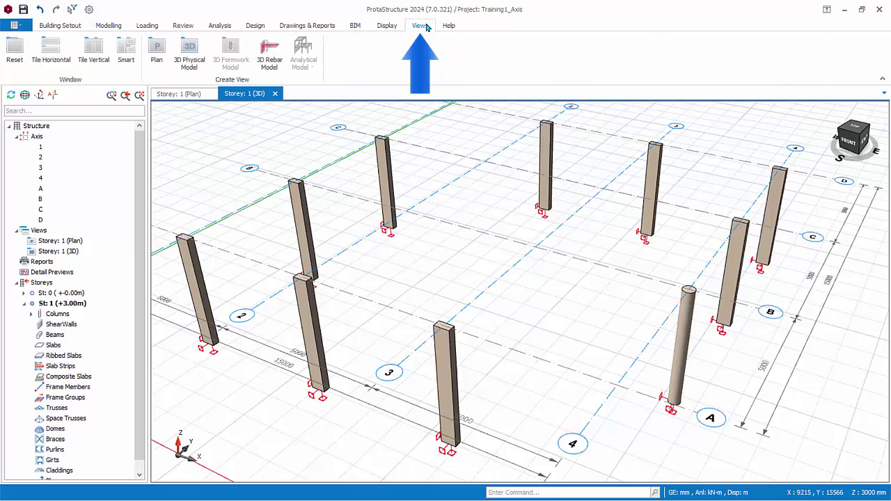
left_click(48, 56)
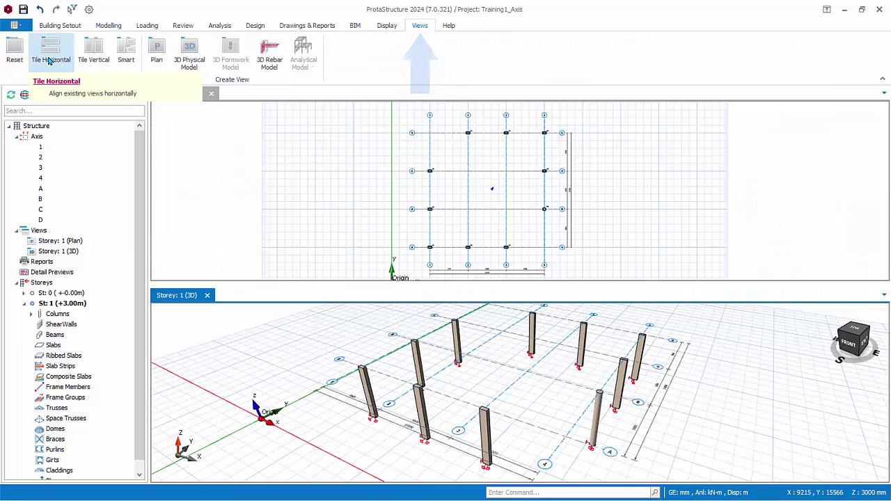
left_click(98, 60)
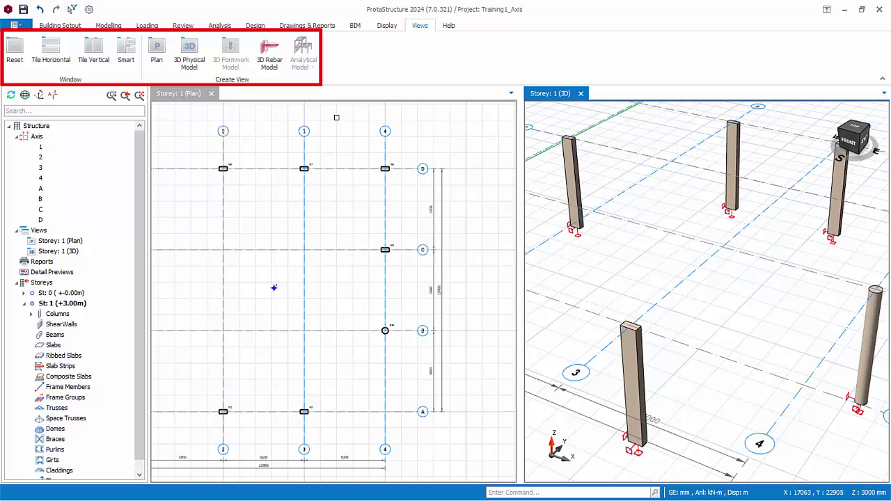
left_click(13, 51)
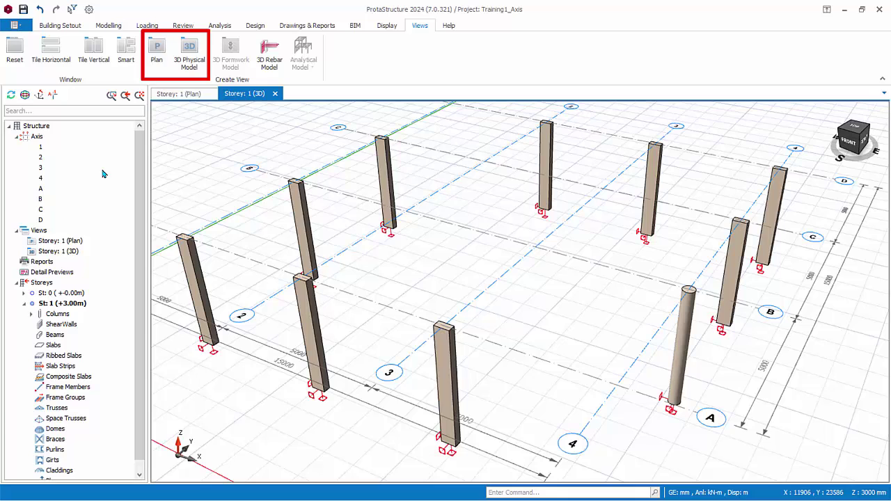
- Add and close an extra Storey 1 plan view, then float the Storey 1 3D view
right_click(44, 231)
left_click(74, 240)
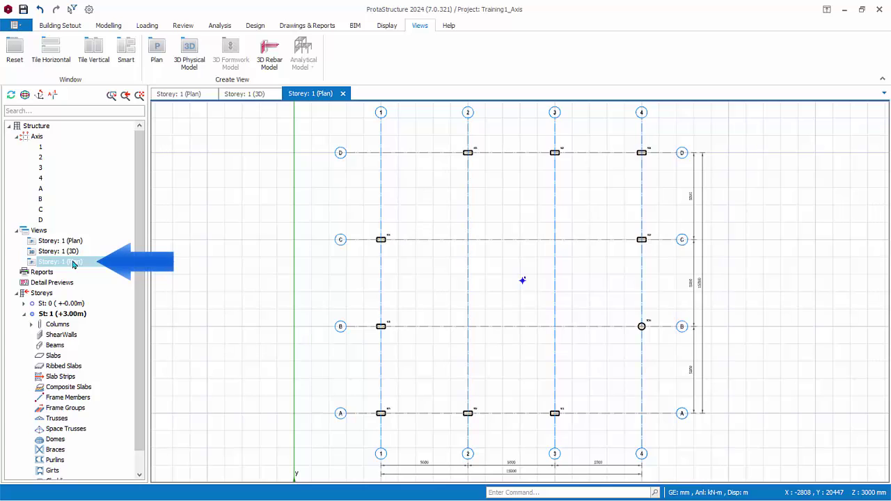
right_click(72, 263)
left_click(103, 284)
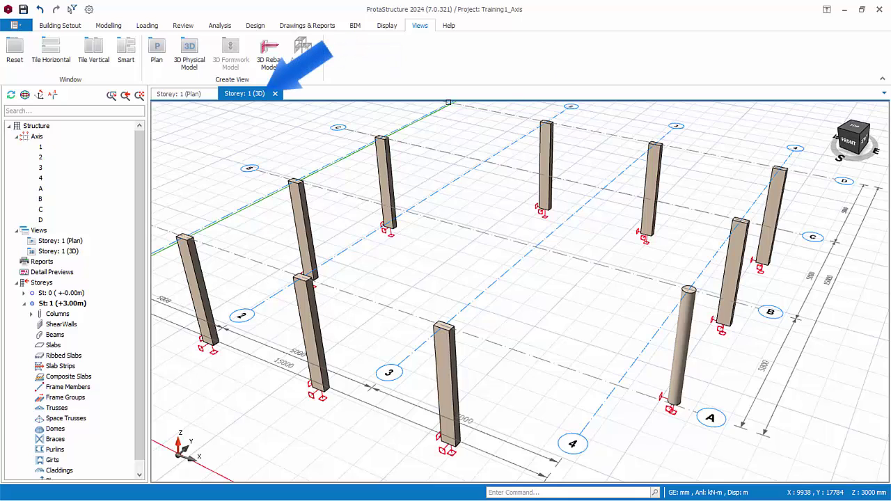
right_click(249, 96)
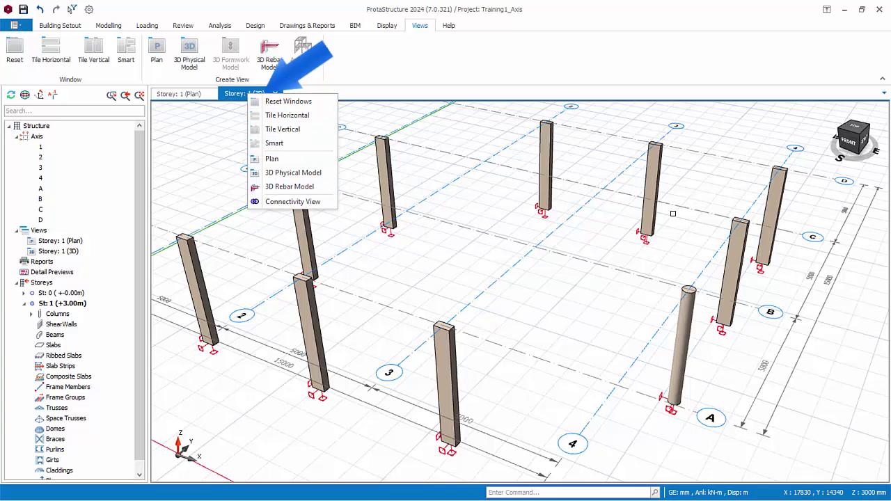
left_click_drag(251, 95, 230, 154)
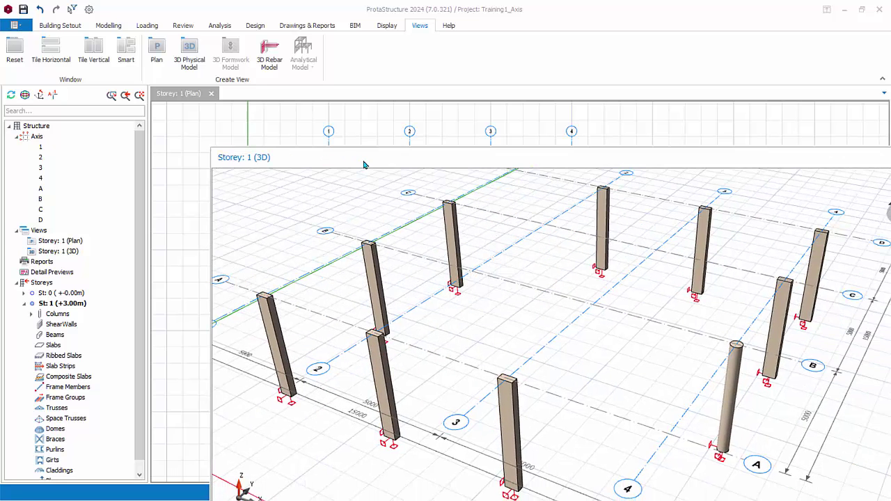
- Reset the window layout, tile plan and 3D views vertically, and refresh the structure tree
left_click(14, 52)
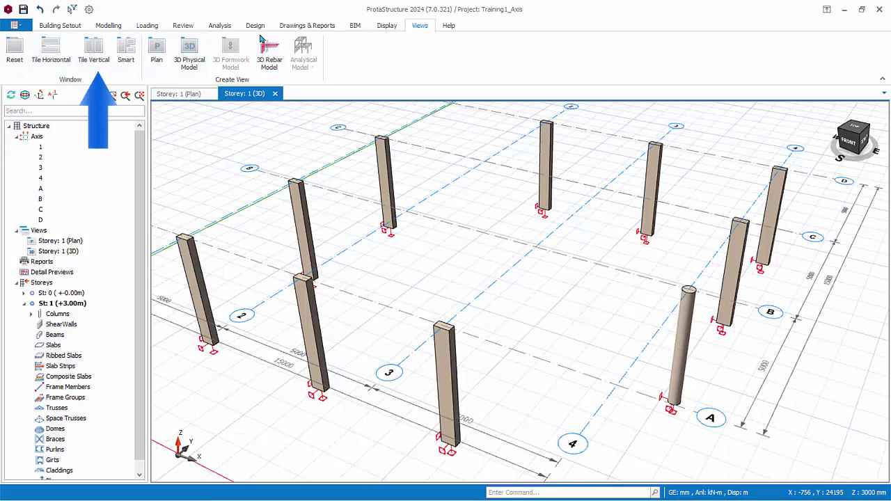
left_click(94, 50)
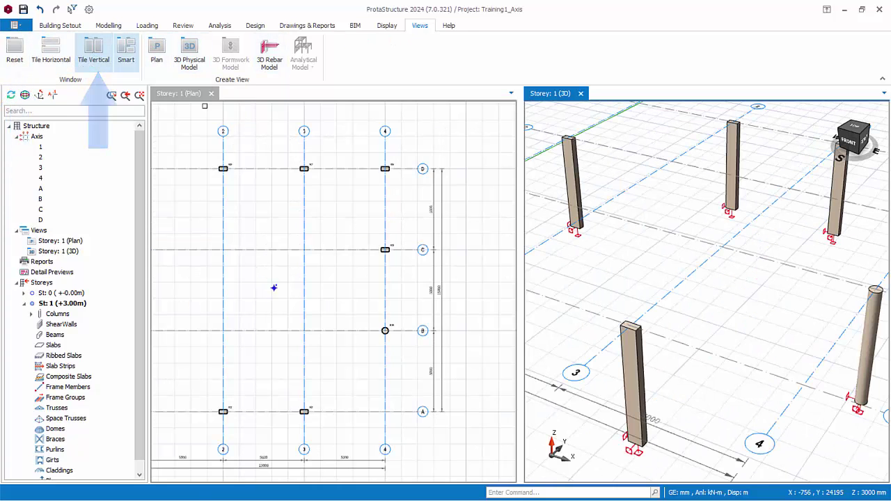
left_click(369, 295)
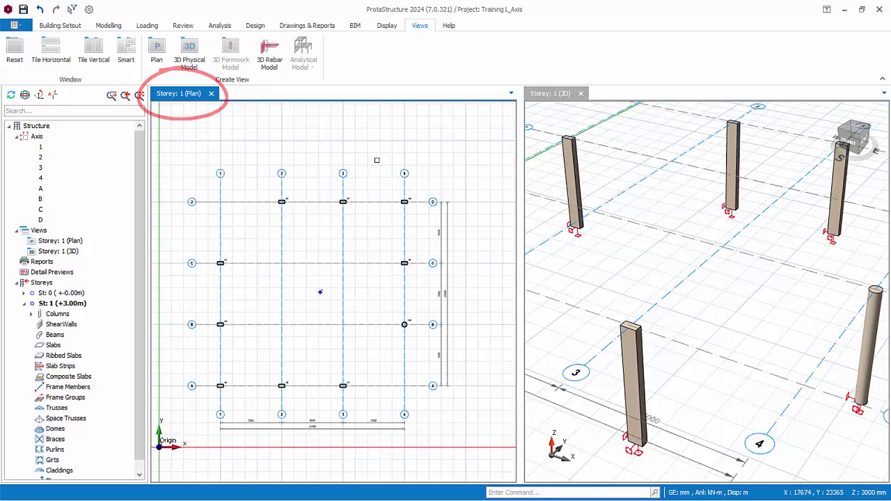
scroll(634, 241, "down", 3)
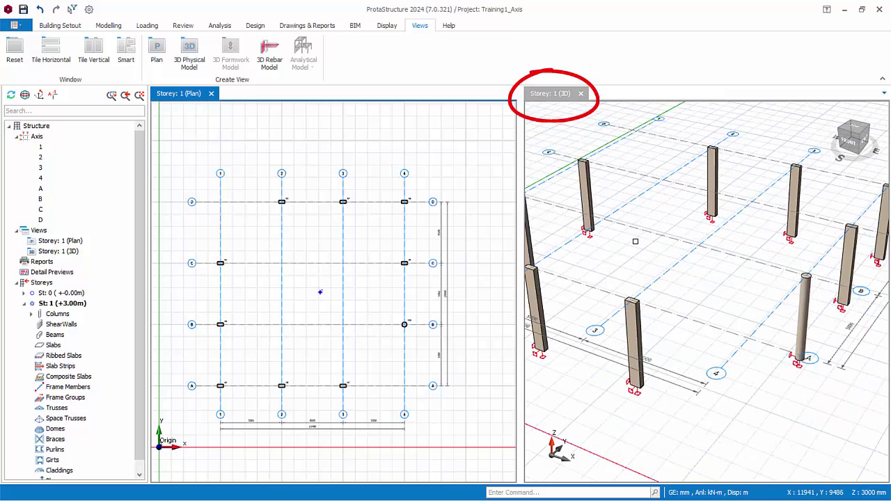
left_click(11, 96)
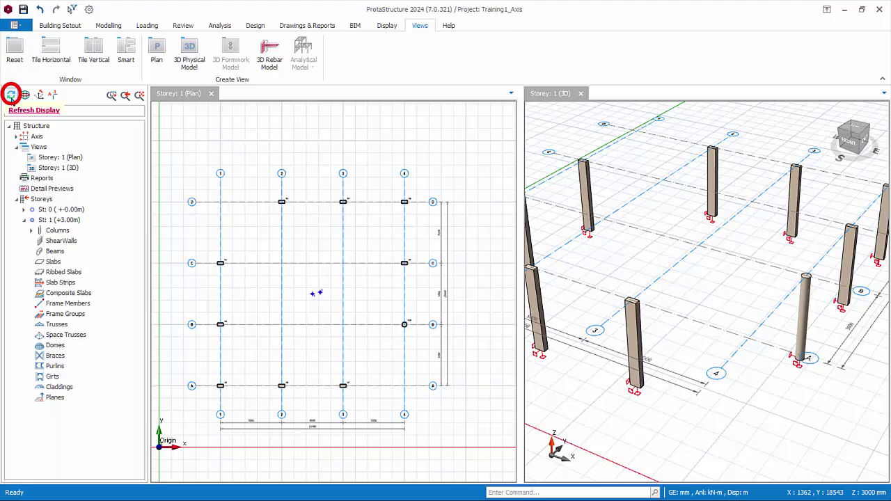
left_click(12, 96)
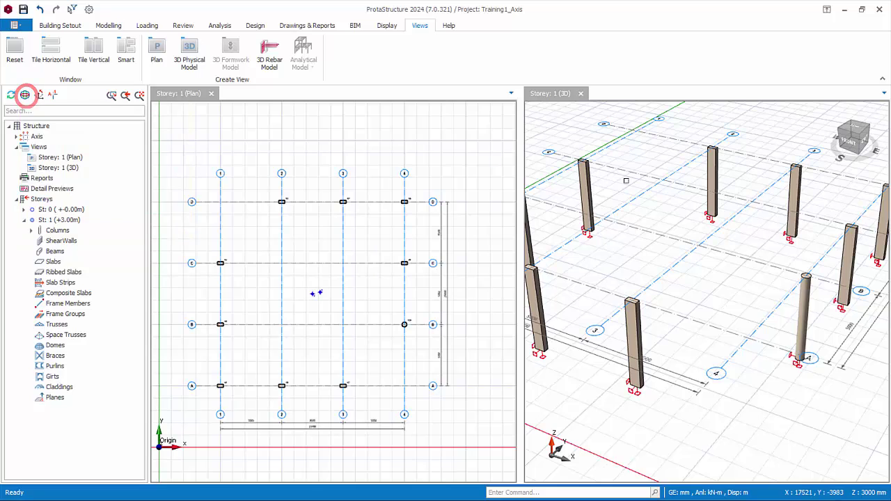
- Show the 3D view full size and orbit it about the model centre
left_click(580, 133)
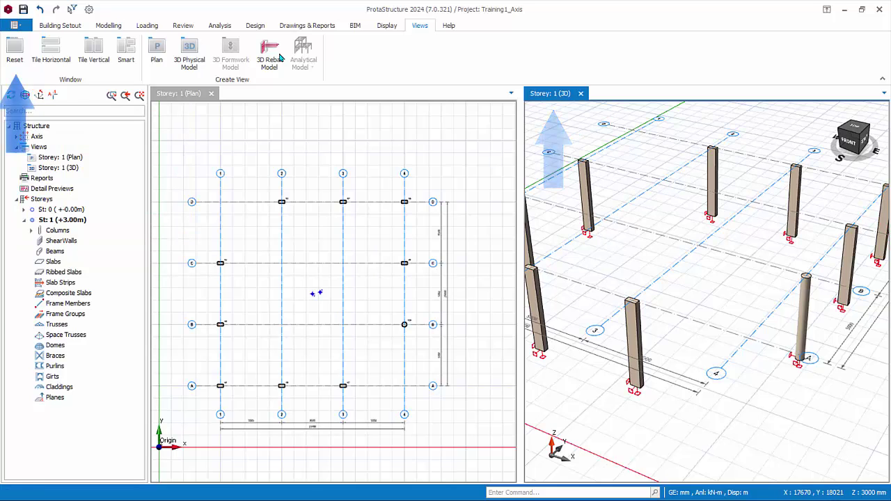
left_click(17, 50)
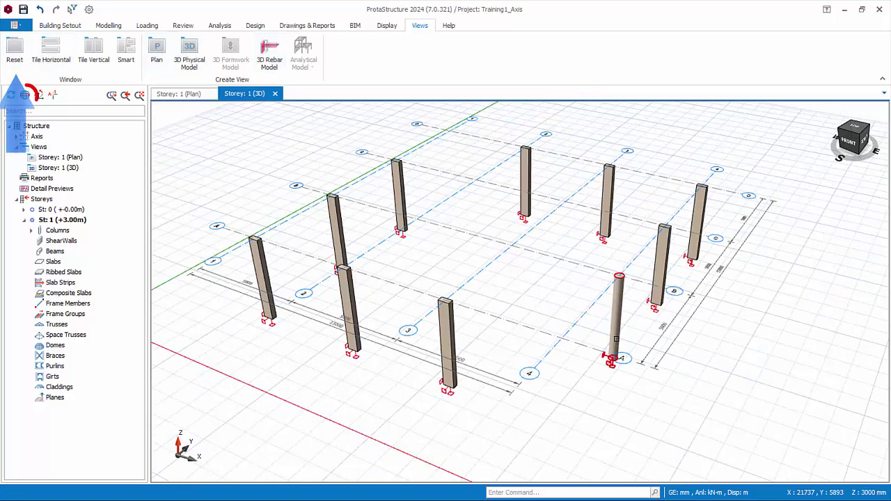
left_click(26, 96)
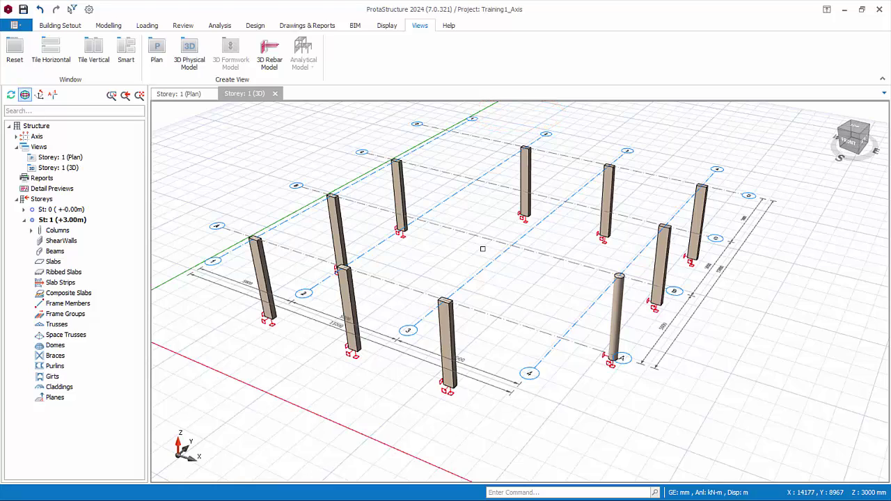
mouse_move(482, 248)
middle_mouse_down()
mouse_move(471, 213)
mouse_move(514, 268)
mouse_move(461, 252)
mouse_move(494, 254)
middle_mouse_up()
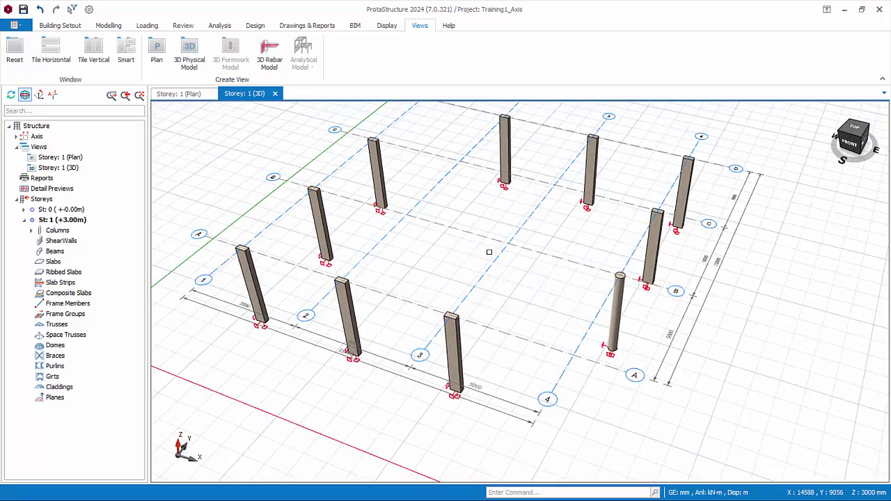
- Orbit around the cursor to a low side angle, then tile the views vertically
left_click(25, 95)
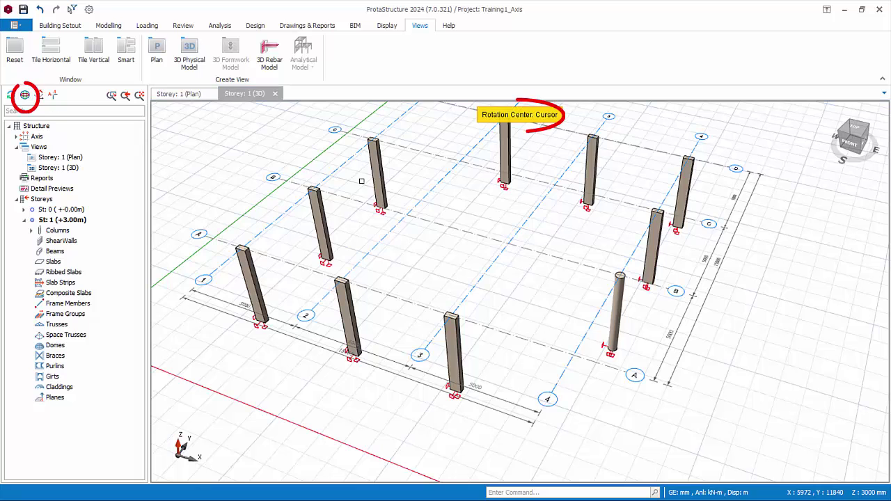
mouse_move(480, 233)
middle_mouse_down()
mouse_move(218, 215)
mouse_move(235, 217)
middle_mouse_up()
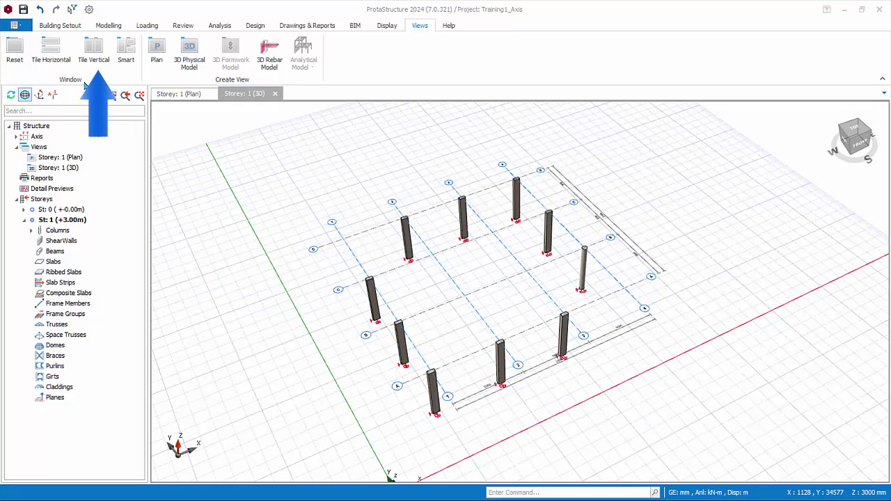
left_click(93, 50)
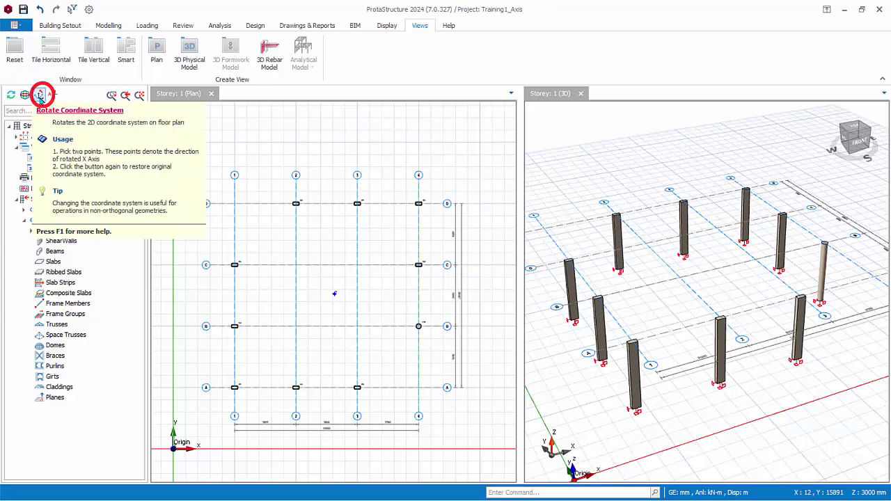
- Trial-rotate the plan coordinate system to 32.93° about a picked point, then turn UCS off
left_click(40, 95)
left_click(296, 245)
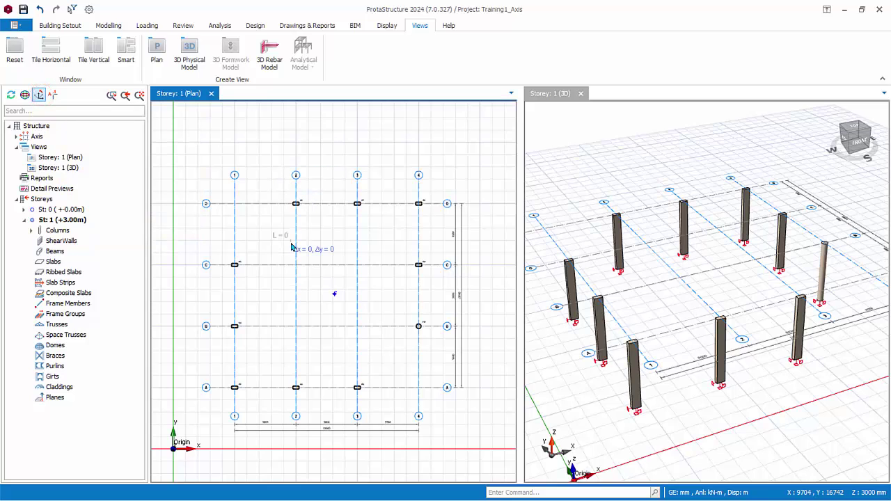
left_click(402, 174)
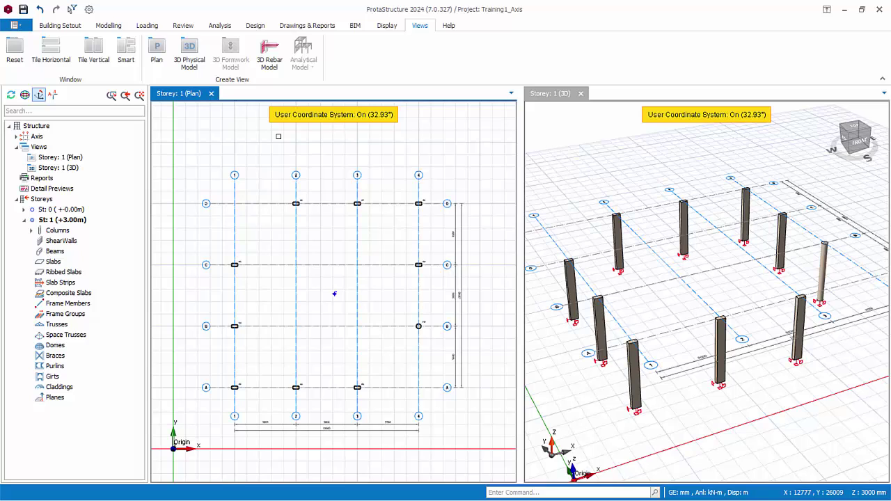
left_click(38, 97)
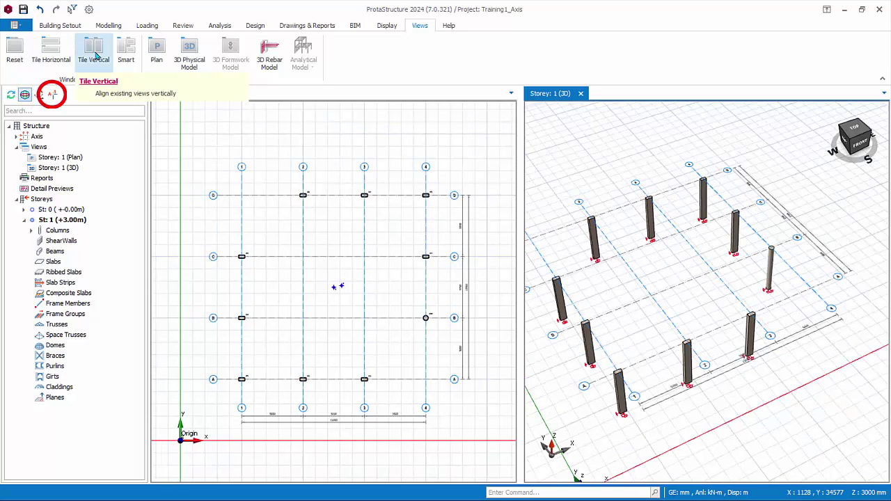
- Turn on axis indicators in the Storey 1 plan and zoom in to check them
left_click(287, 133)
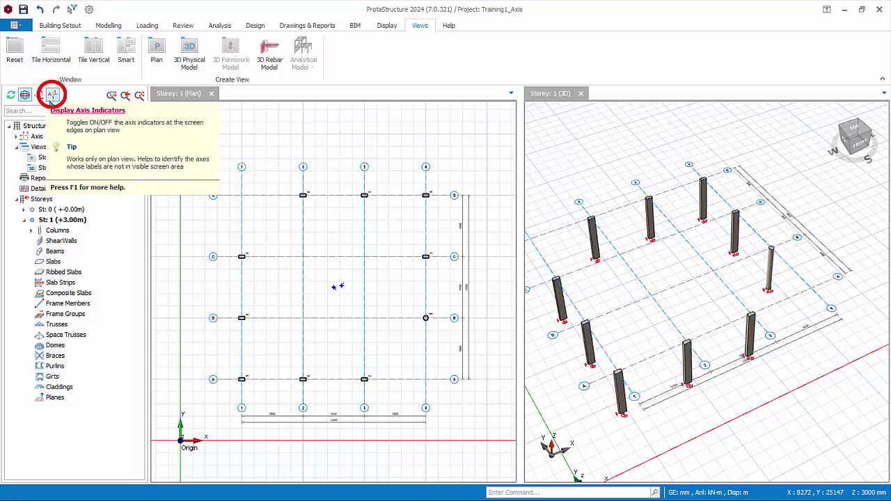
left_click(51, 96)
scroll(288, 249, "up", 1)
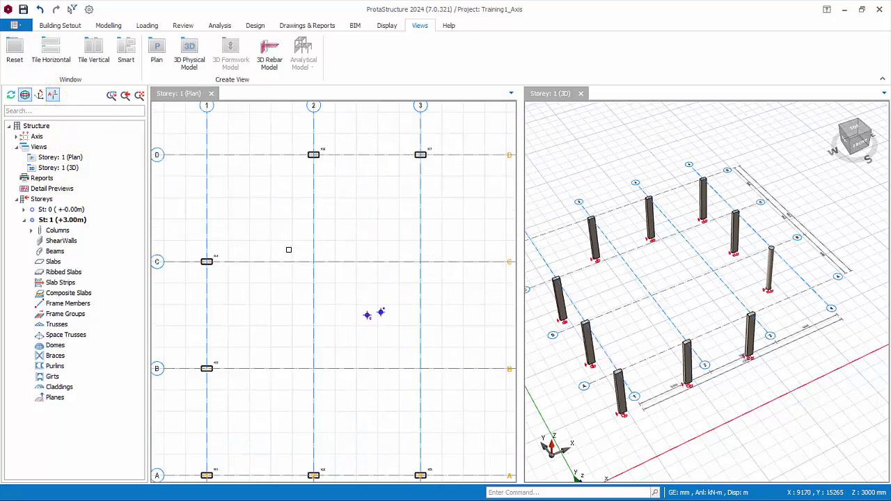
scroll(413, 247, "up", 2)
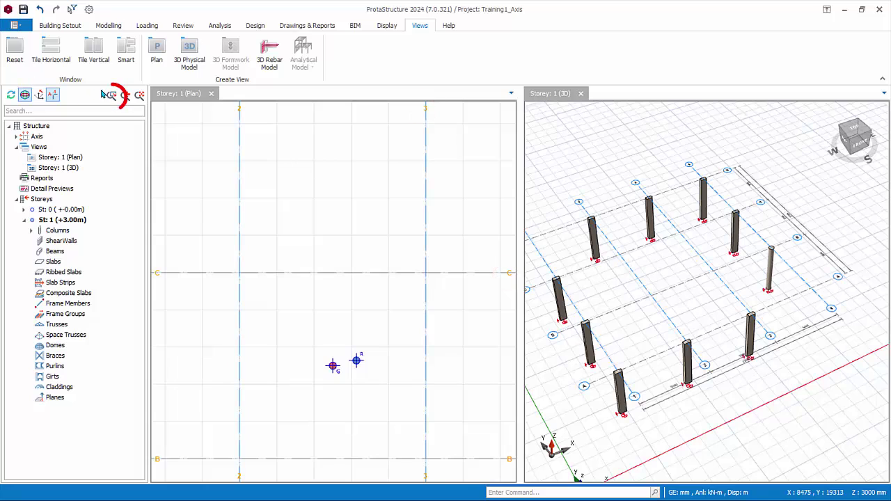
- Window-zoom into part of the plan, go back, then fit the whole grid
left_click(112, 95)
scroll(304, 229, "down", 3)
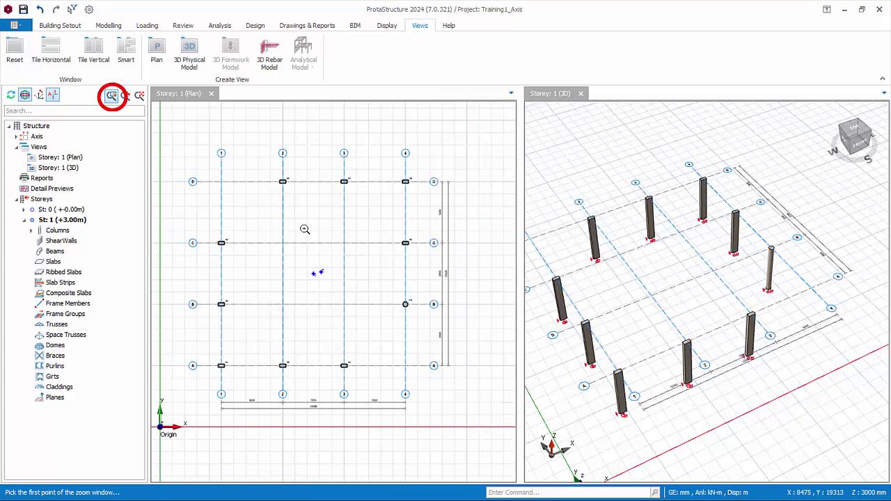
left_click(207, 167)
left_click(310, 256)
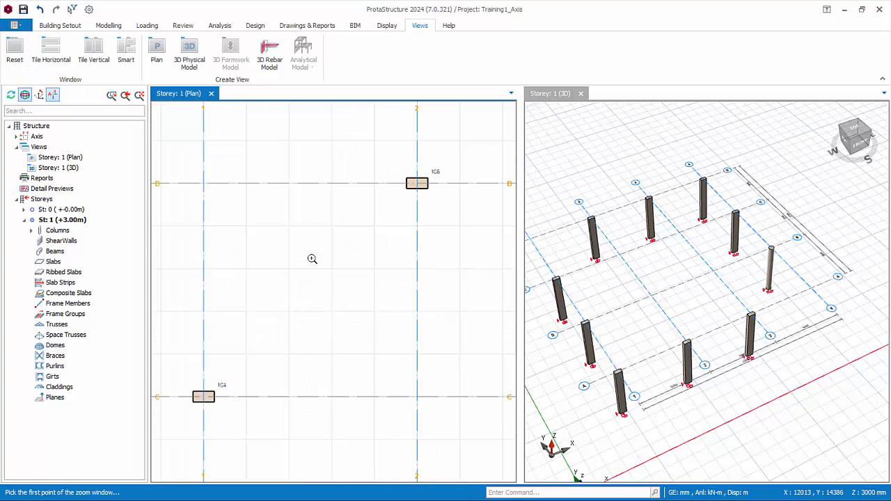
left_click(126, 98)
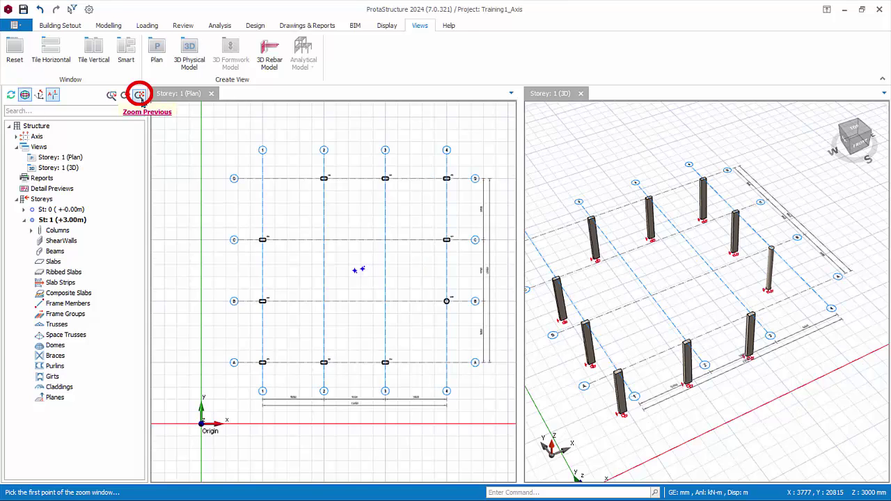
left_click(140, 96)
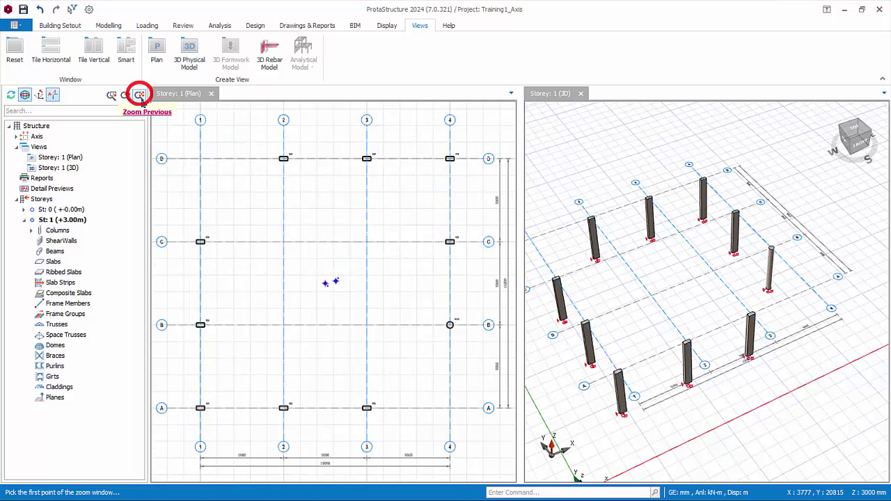
- Select column 1C9 from the Storey 1 column list and frame it in plan and 3D
left_click(30, 230)
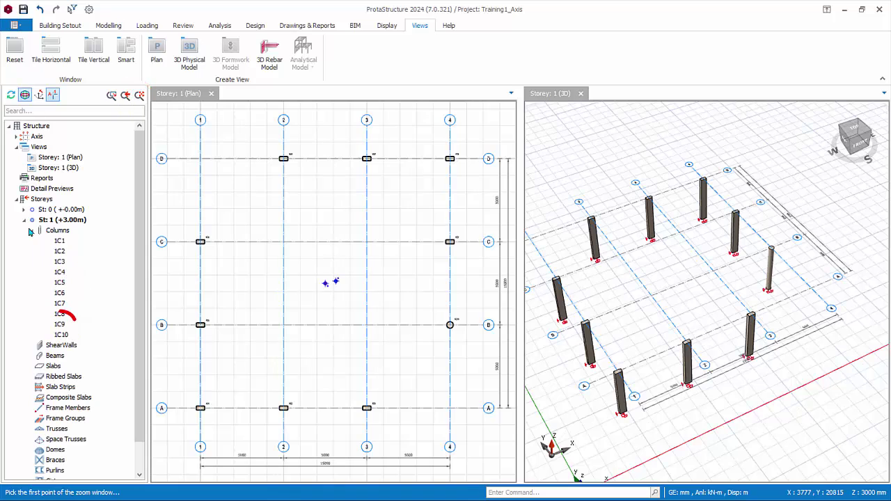
left_click(60, 325)
left_click(140, 95)
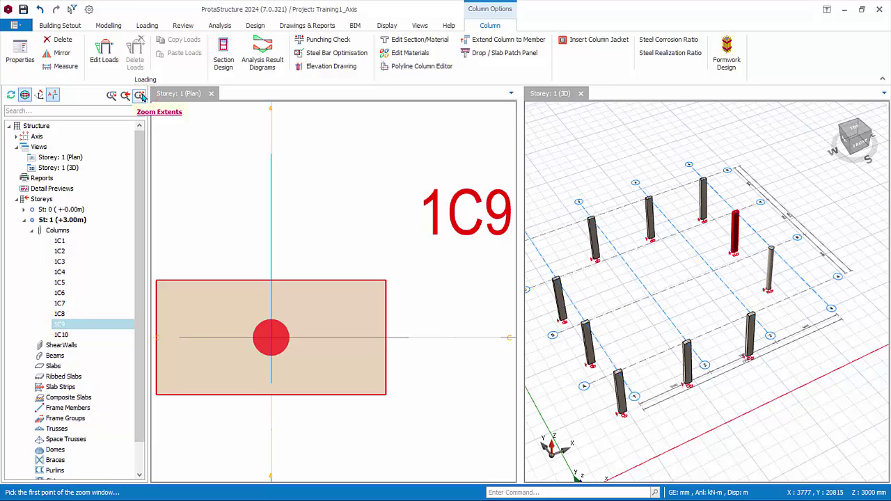
left_click(569, 122)
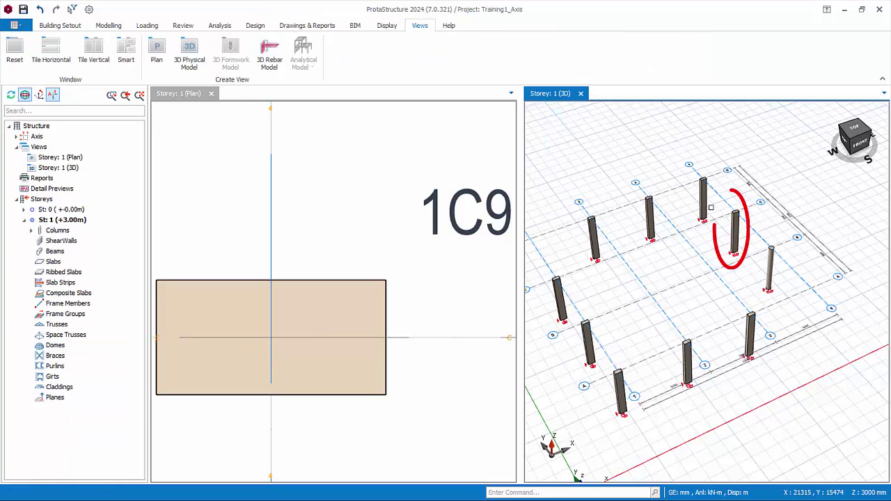
left_click(735, 232)
left_click(140, 95)
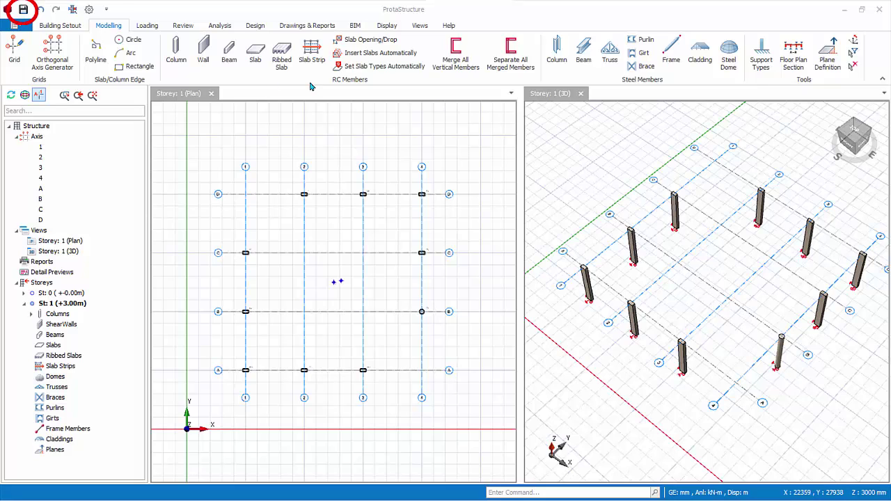
- Save the project and zoom the plan onto column 1C1 at grid A/1
left_click(23, 10)
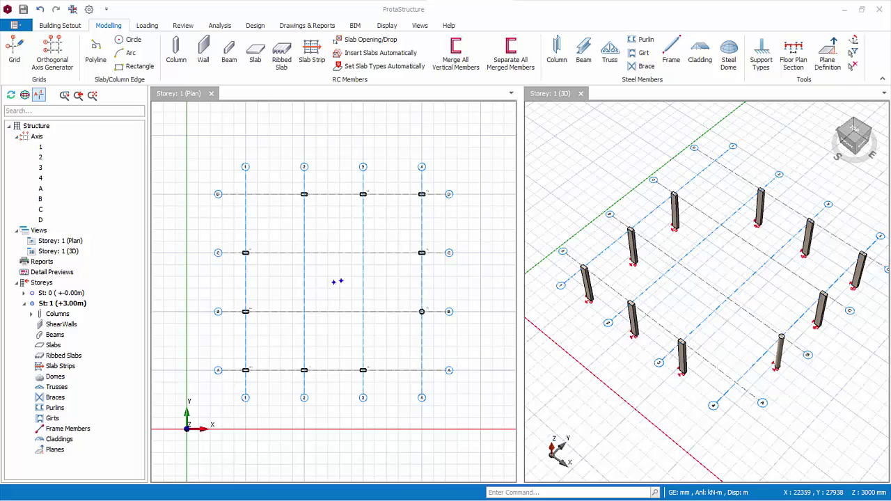
left_click(93, 96)
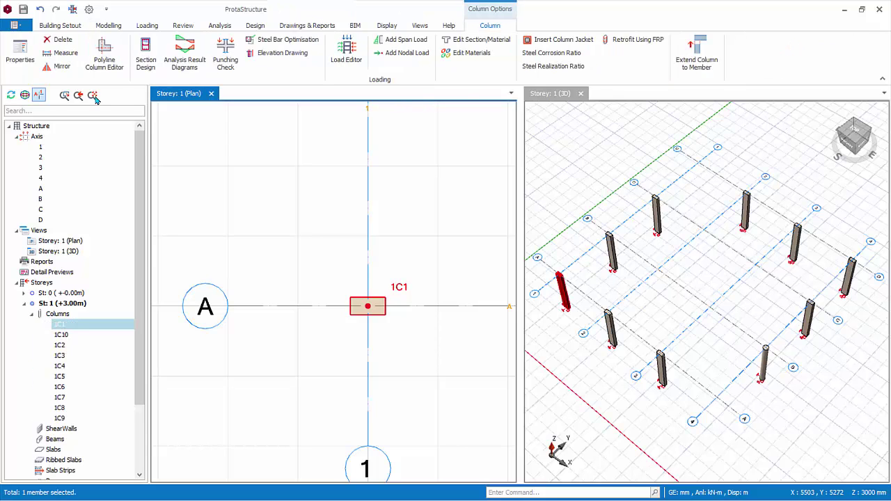
- Open column 1C1's properties and enter a 600 × 300 mm section with 50 and −25 mm eccentricities
right_click(376, 307)
key("Escape")
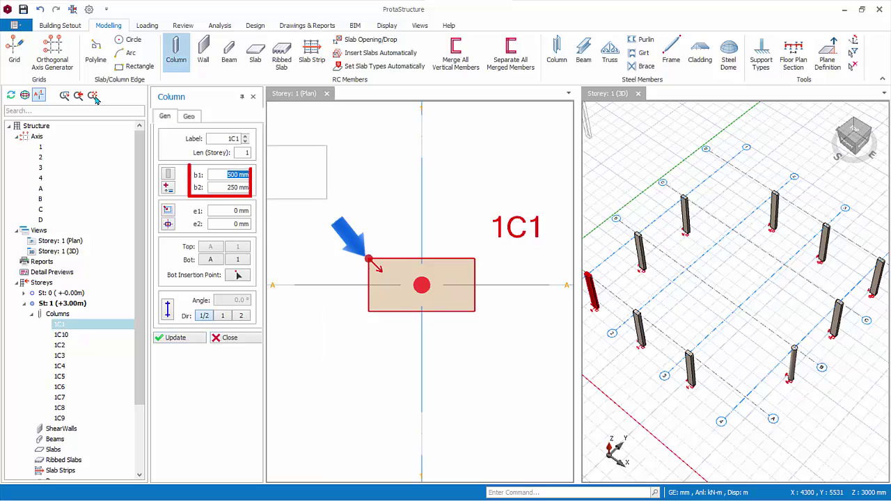
type("60")
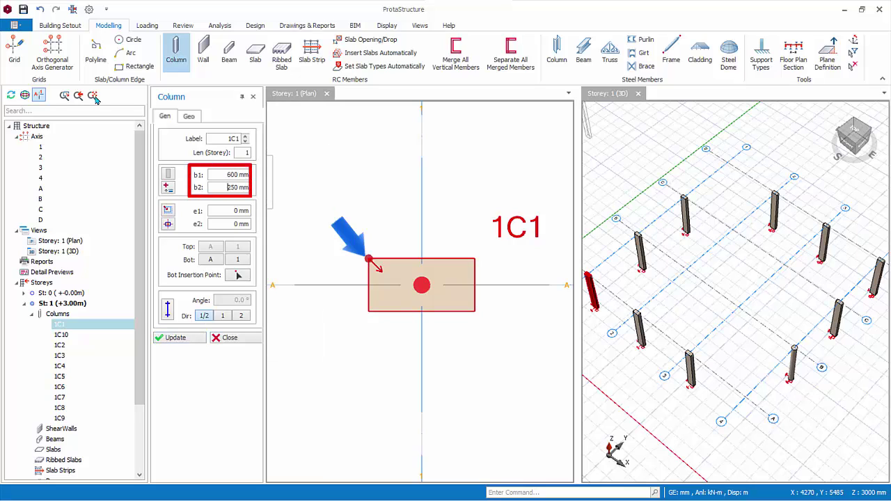
type("300")
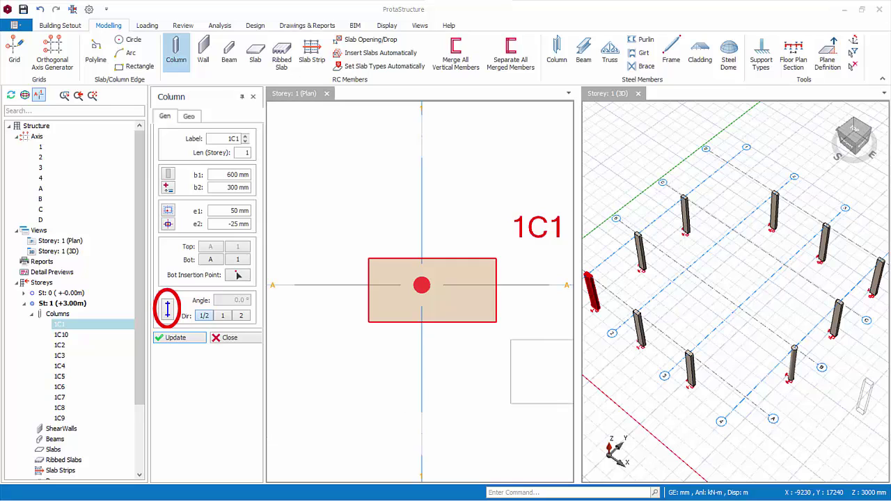
- Enable a custom column angle, try 45°, then set it back to 0°
left_click(168, 310)
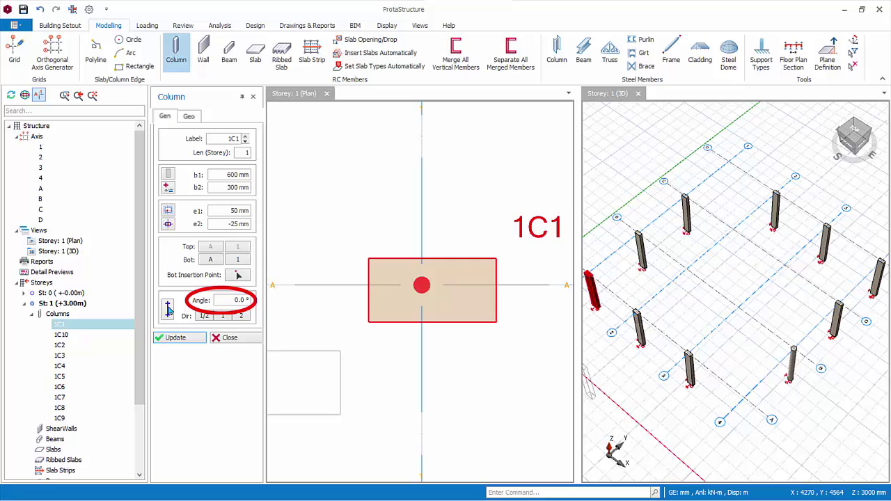
key("Tab")
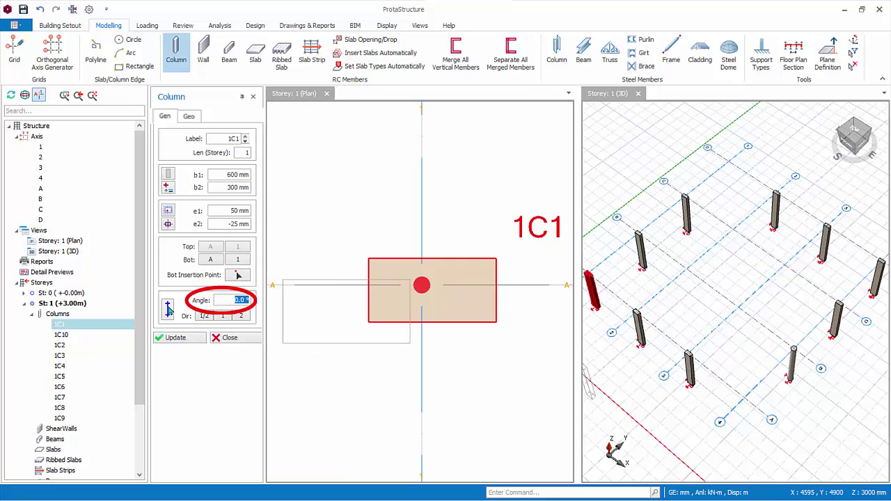
type("45")
key("Return")
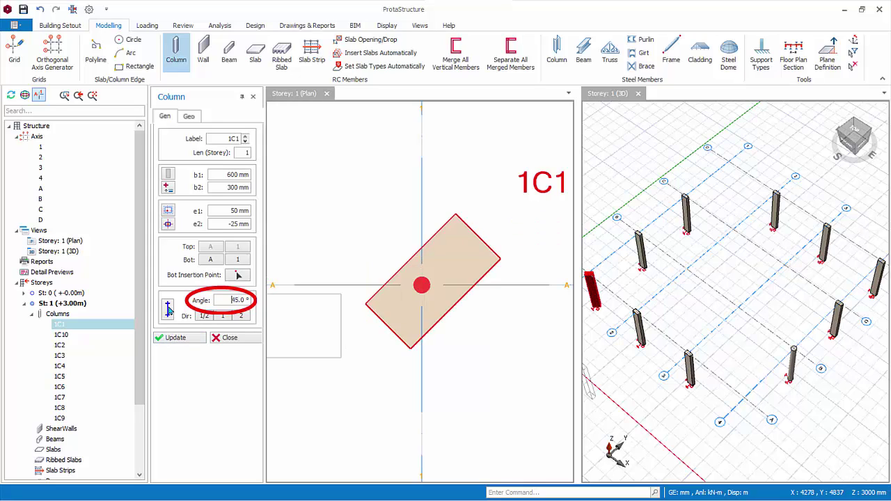
key("Tab")
type("0")
key("Return")
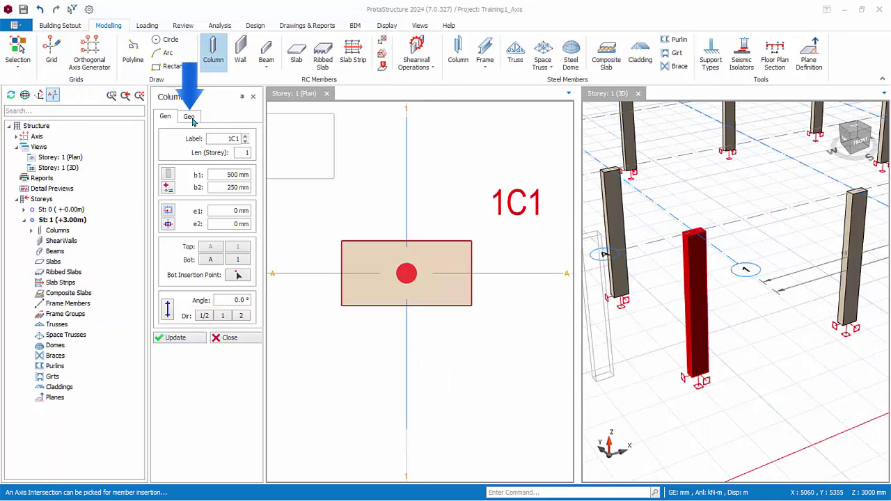
- On the Geo tab, set del z (Bot) to 1000 mm and update the column
left_click(188, 116)
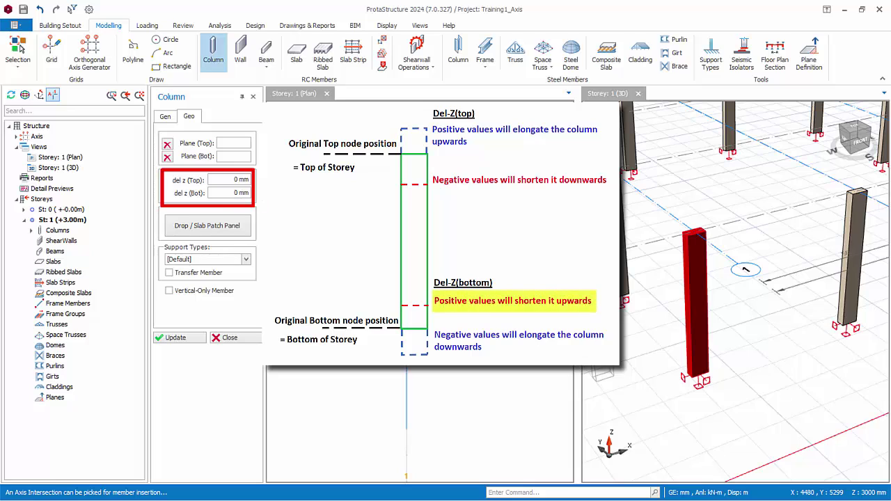
double_click(240, 193)
type("1000")
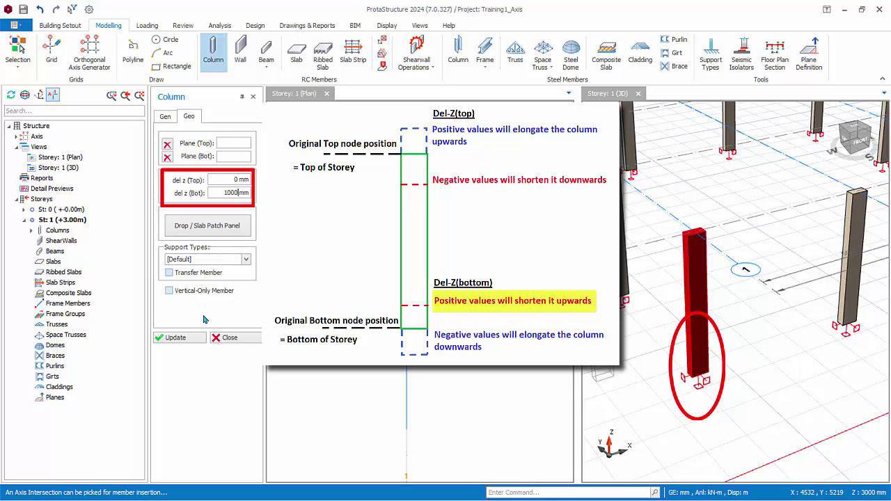
left_click(179, 340)
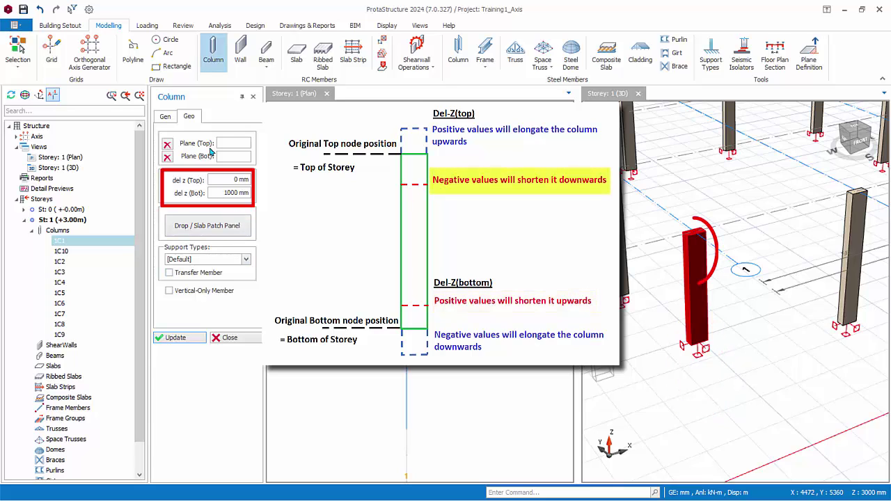
- Set del z (Top) to −1000 mm and update the column
double_click(229, 179)
type("-1000")
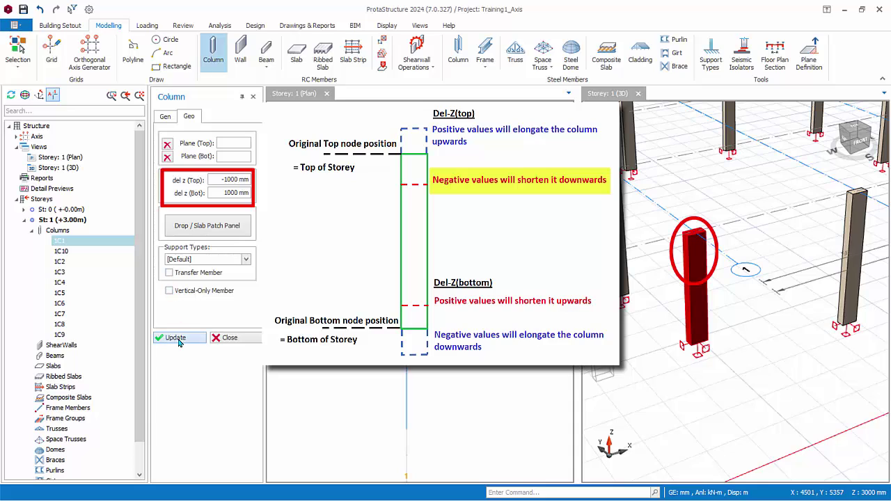
left_click(177, 338)
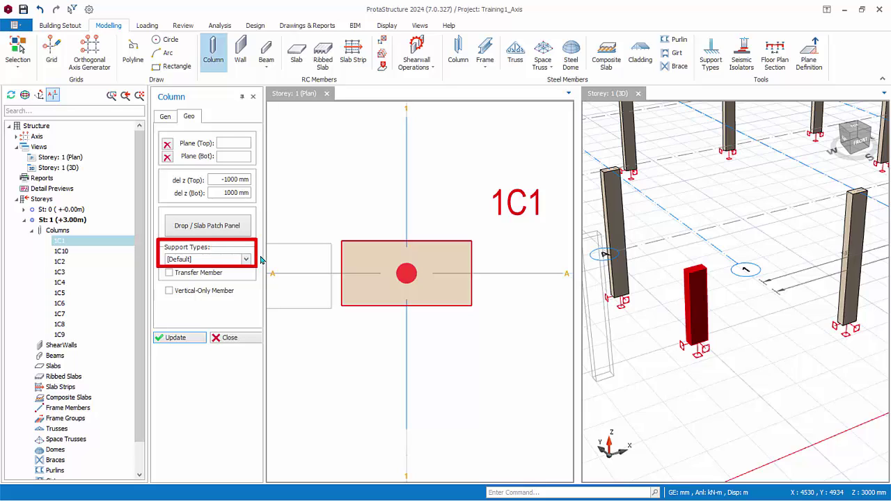
- Check the Support Types list and keep [Default] for column 1C1
left_click(246, 260)
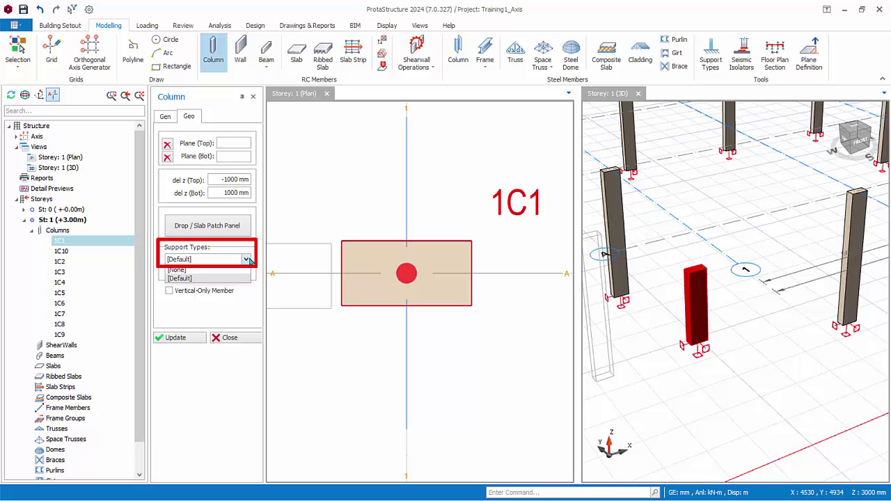
left_click(248, 260)
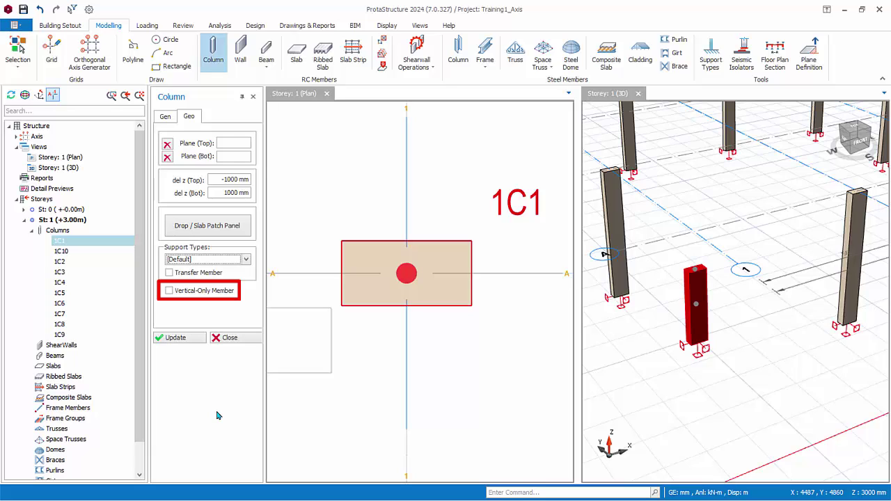
- Delete the shortened column 1C1 at grid A/1
left_click(232, 337)
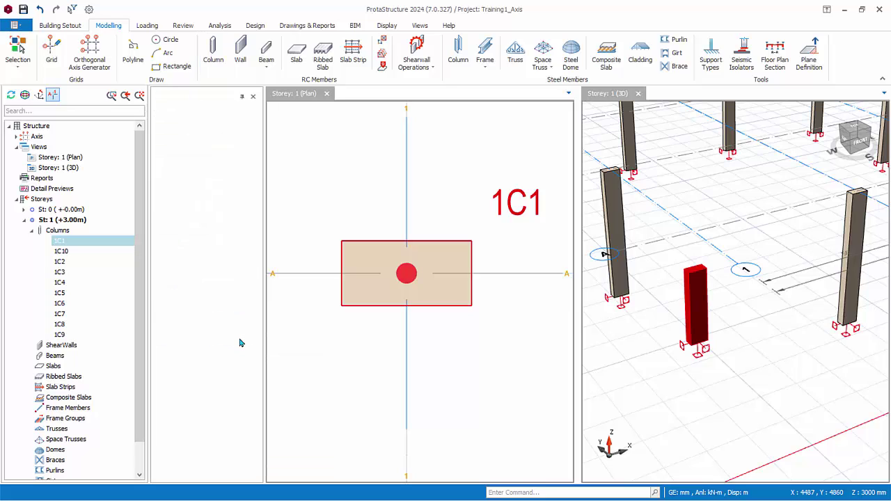
right_click(472, 222)
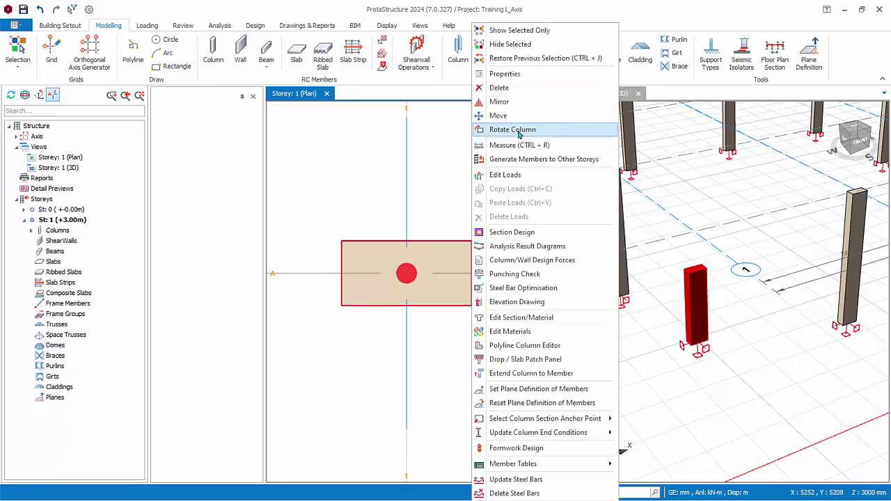
left_click(525, 88)
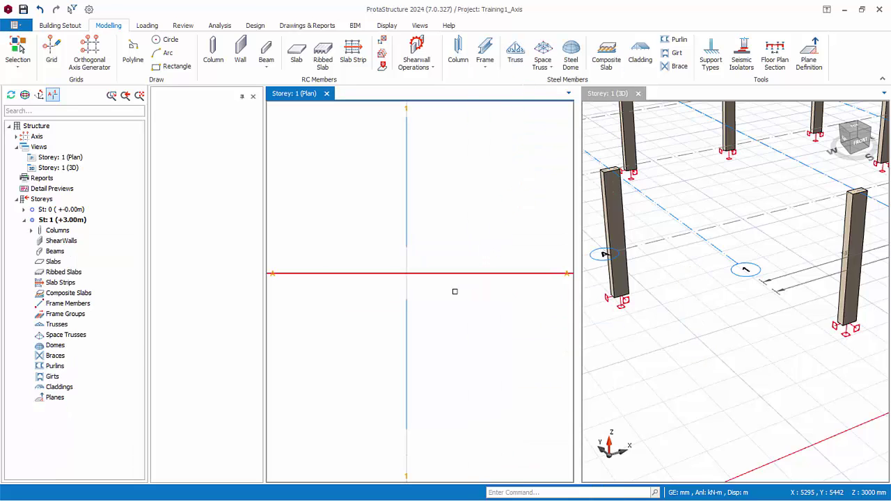
- Place a new 500 × 250 mm column at grid A/1 from column 1C3's properties, label it C1, and save
scroll(359, 173, "down", 5)
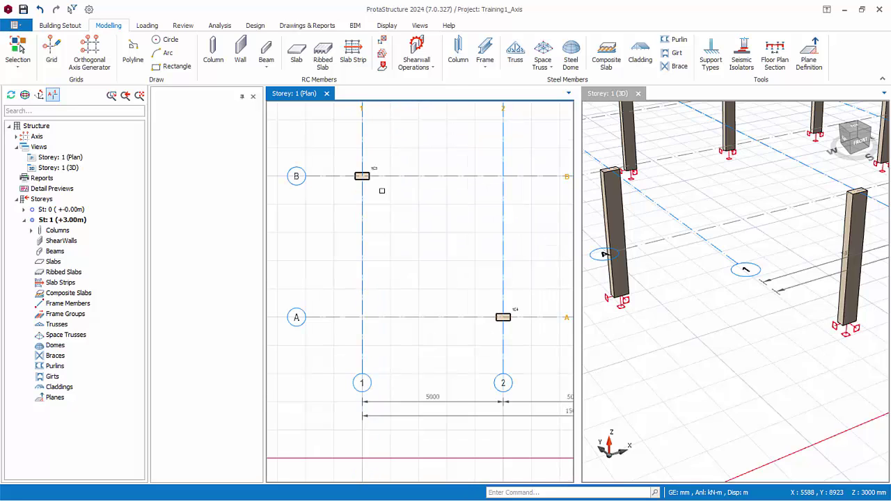
left_click(362, 176)
right_click(369, 177)
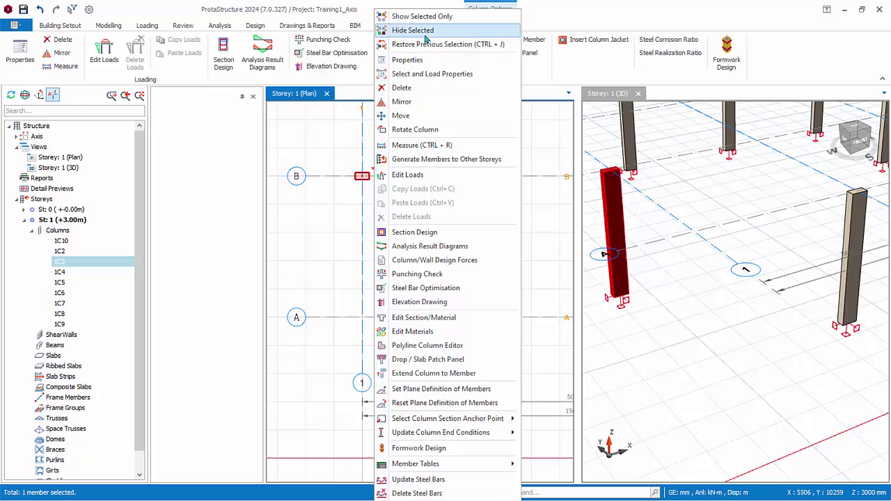
left_click(422, 61)
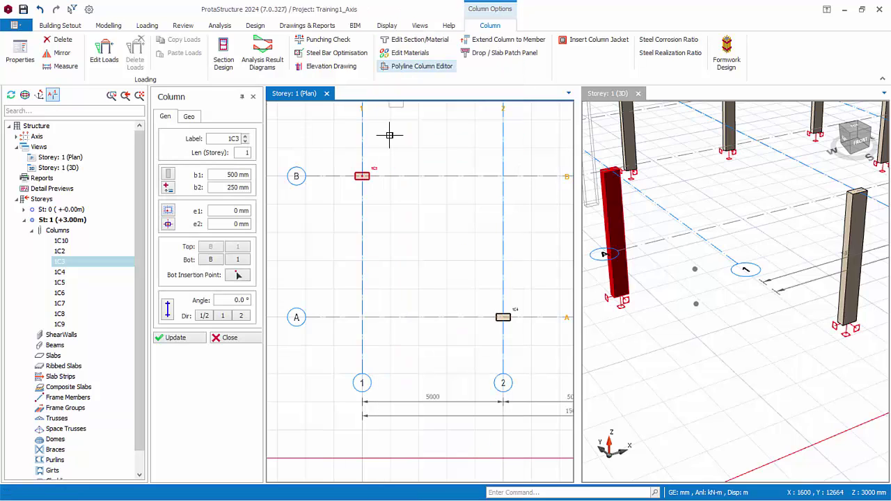
left_click(359, 316)
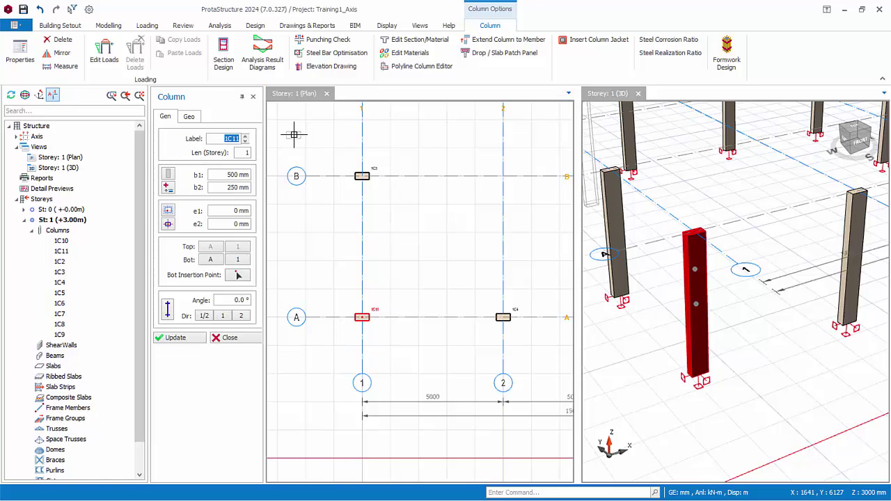
type("C1")
left_click(183, 339)
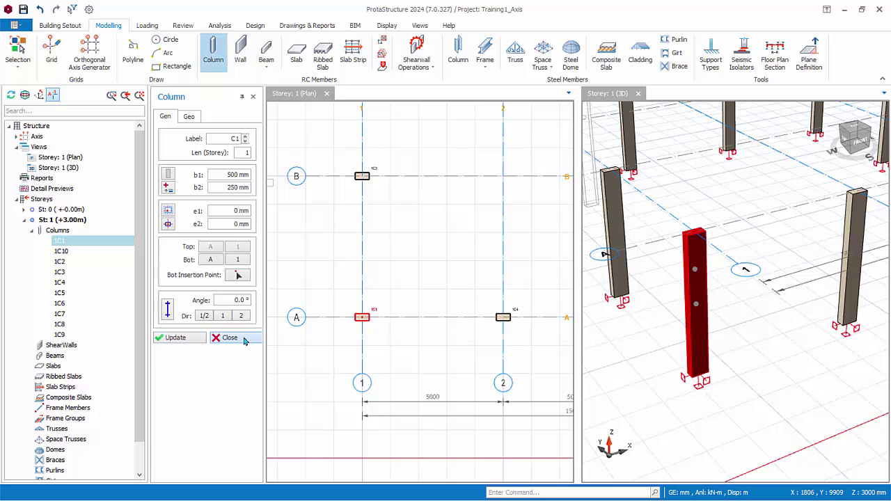
left_click(230, 338)
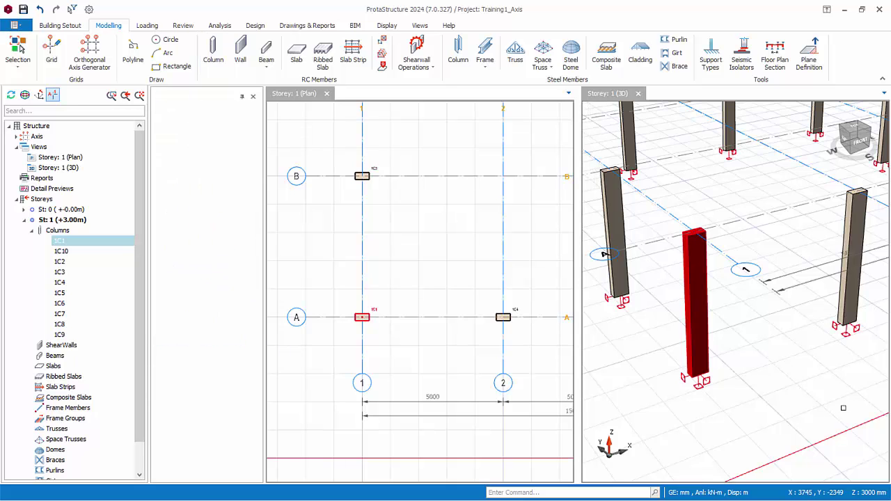
left_click(23, 9)
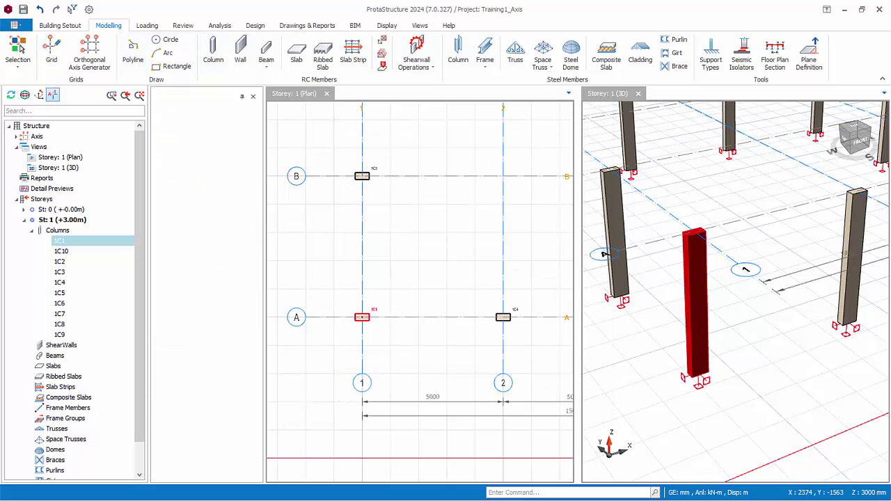